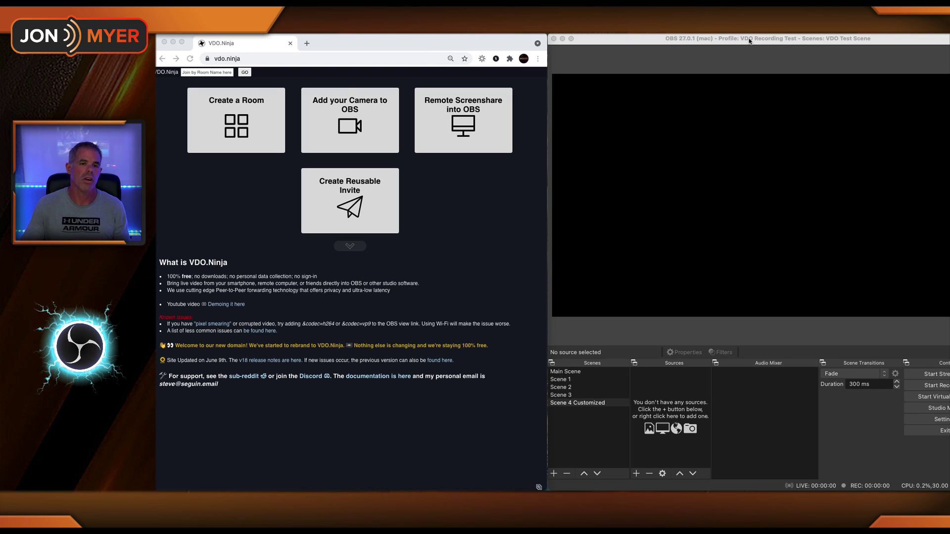
Step: Create the VDO.Ninja room testest1234 and enter its director control center
{"action": "left_click", "coordinate": [270, 130]}
{"action": "left_click", "coordinate": [257, 130]}
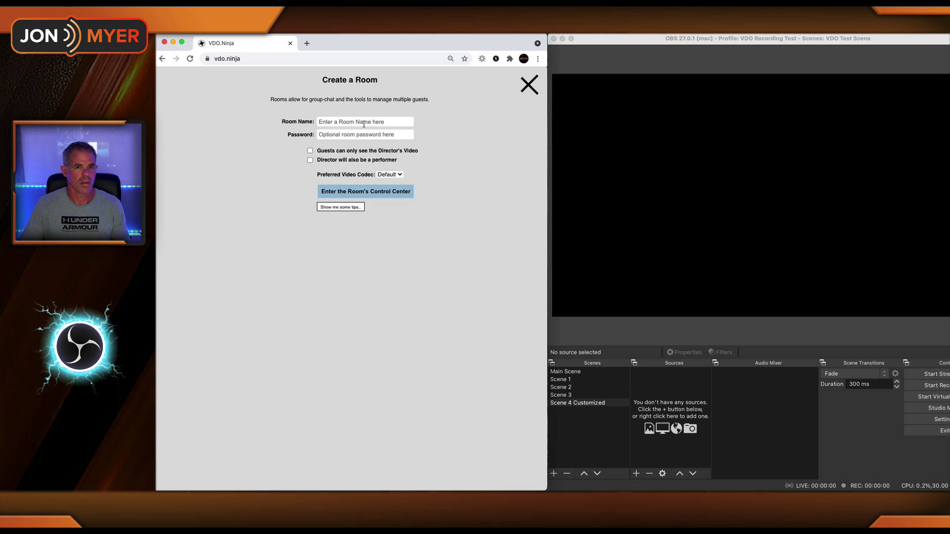
{"action": "left_click", "coordinate": [363, 122]}
{"action": "type", "text": "testest1234"}
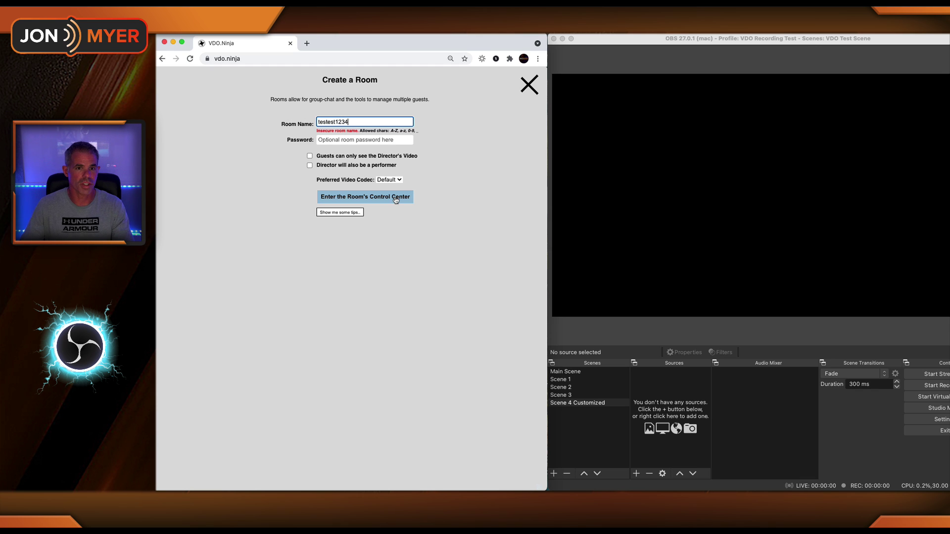
{"action": "left_click", "coordinate": [395, 198]}
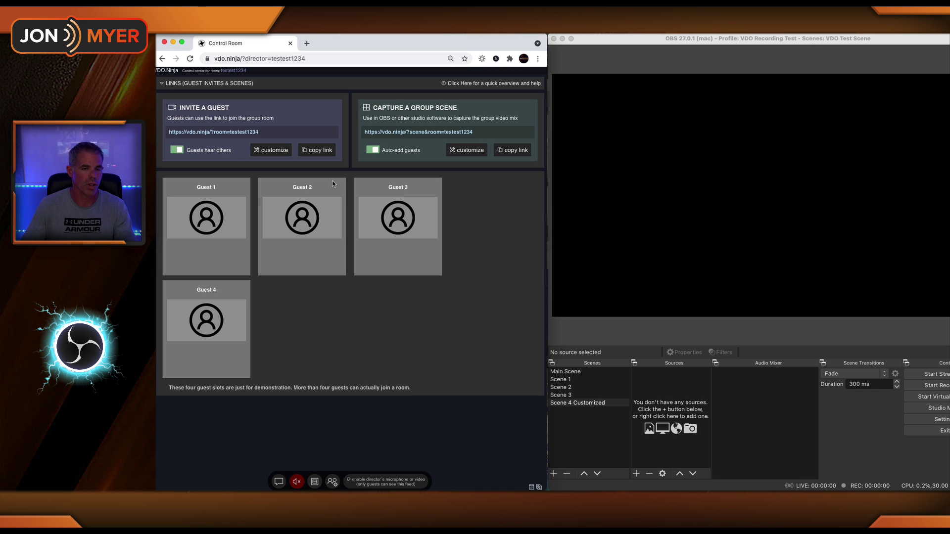
Step: Make the guest invite ask for a display name, then copy the invite link
{"action": "left_click", "coordinate": [273, 150]}
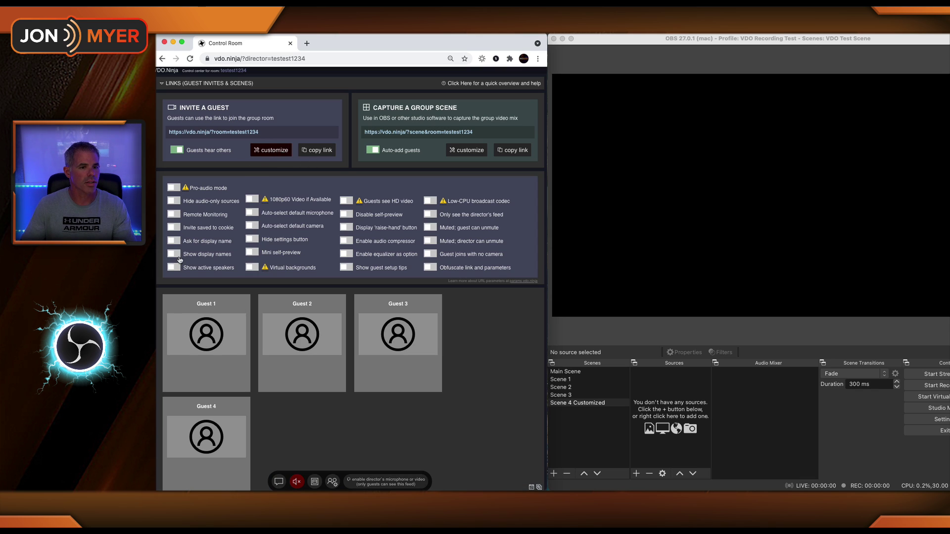
{"action": "left_click", "coordinate": [176, 241]}
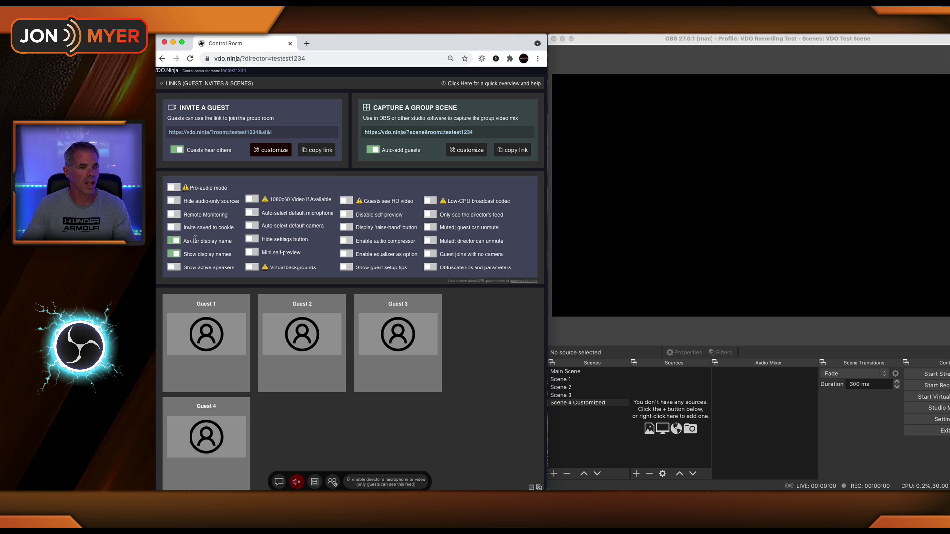
{"action": "left_click", "coordinate": [273, 152]}
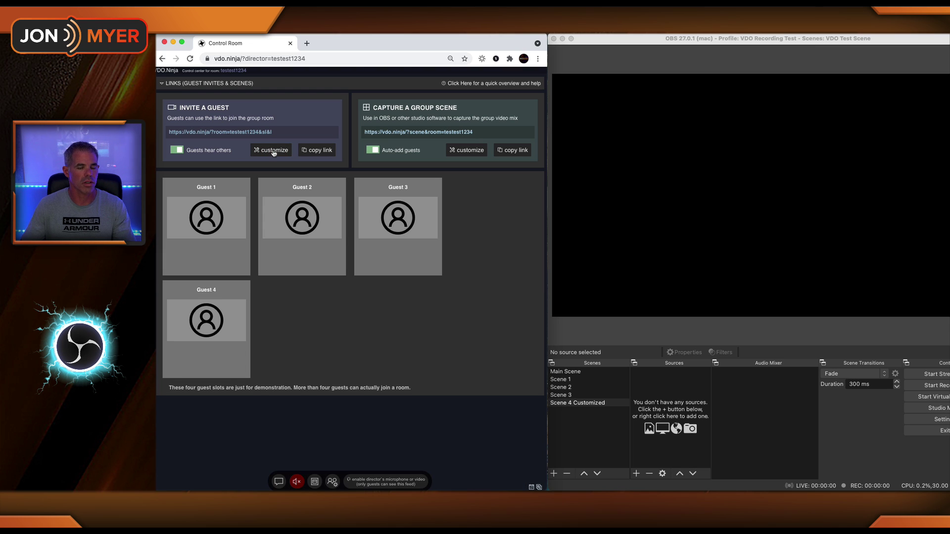
{"action": "left_click", "coordinate": [325, 152]}
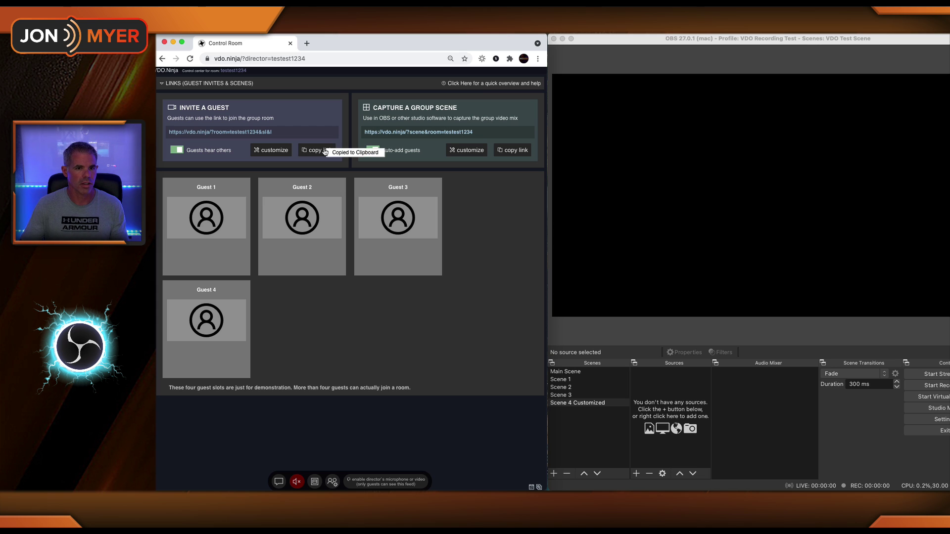
Step: Join the room from a new tab as a named guest with camera only and No Audio
{"action": "left_click", "coordinate": [306, 44]}
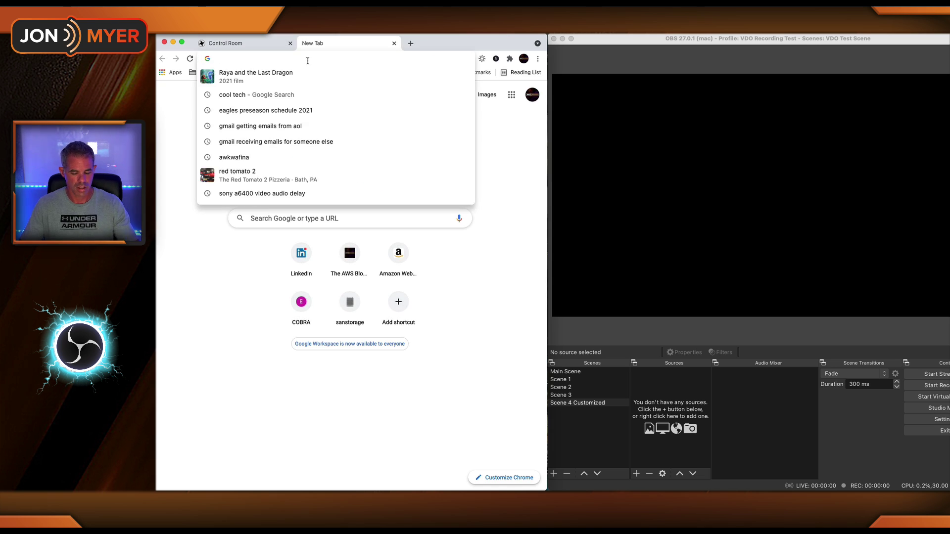
{"action": "key", "text": "super+v"}
{"action": "key", "text": "Return"}
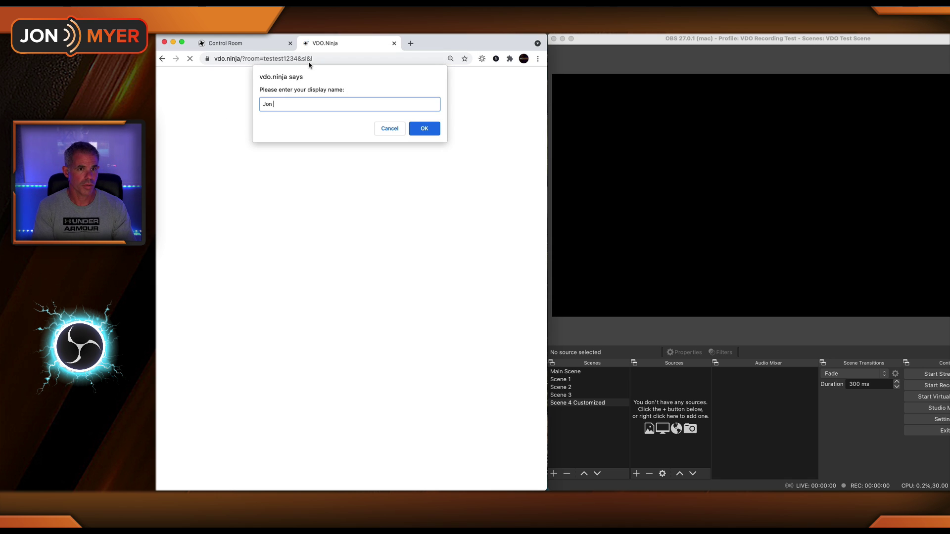
{"action": "left_click", "coordinate": [435, 133]}
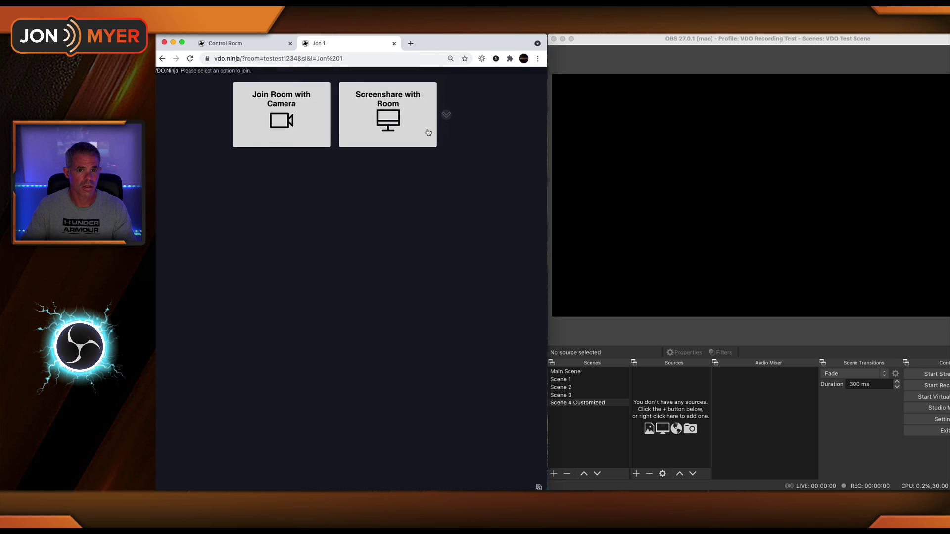
{"action": "left_click", "coordinate": [293, 120]}
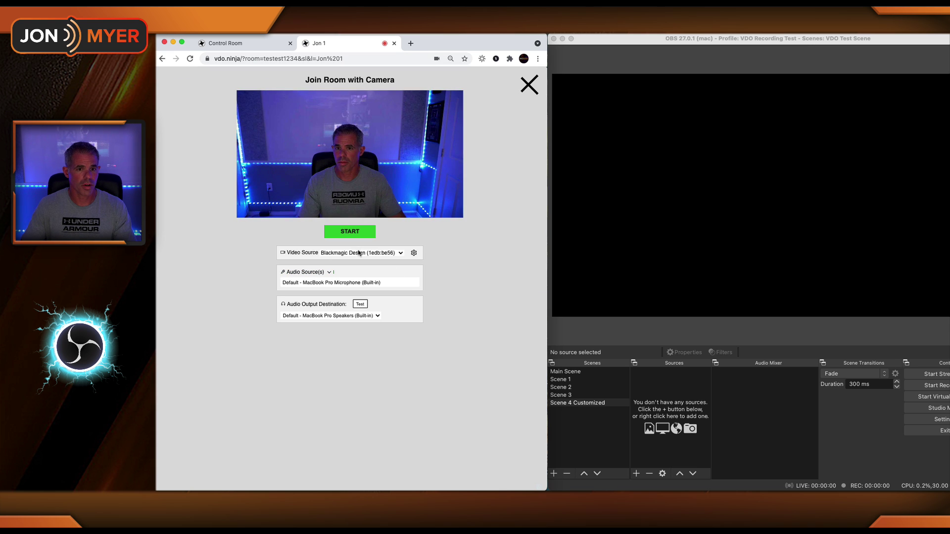
{"action": "left_click", "coordinate": [329, 272]}
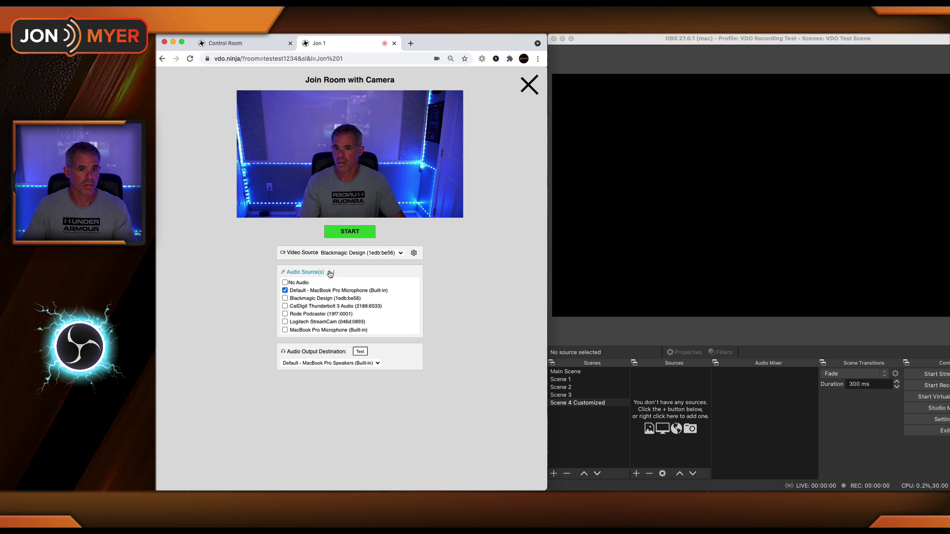
{"action": "left_click", "coordinate": [285, 282]}
{"action": "left_click", "coordinate": [349, 232]}
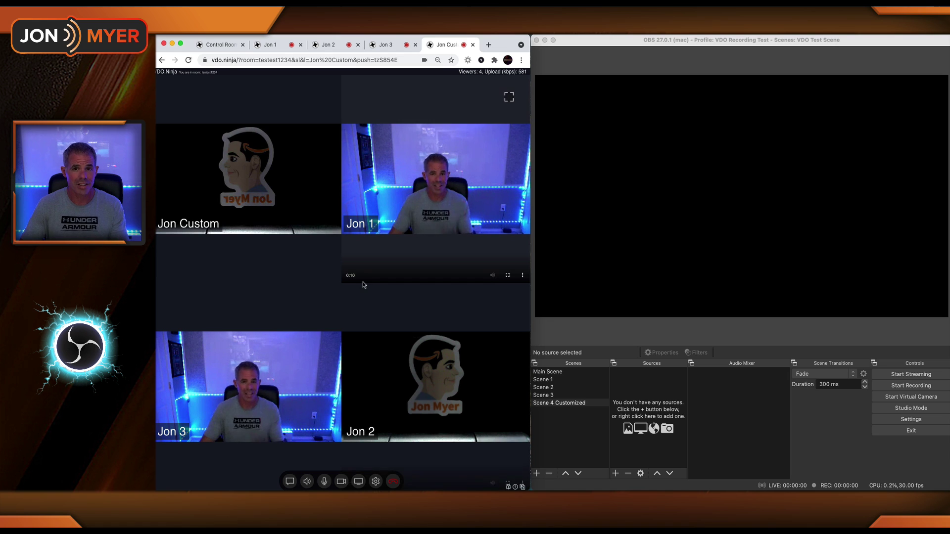
Step: Return to the director panel and expand More scene options for the guests
{"action": "left_click", "coordinate": [224, 45]}
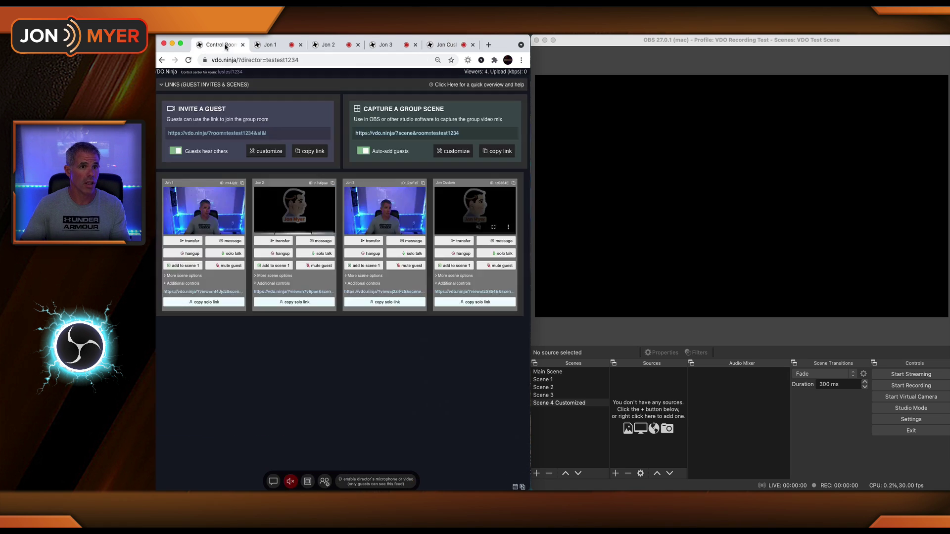
{"action": "left_click_drag", "start_coordinate": [234, 133], "coordinate": [236, 137]}
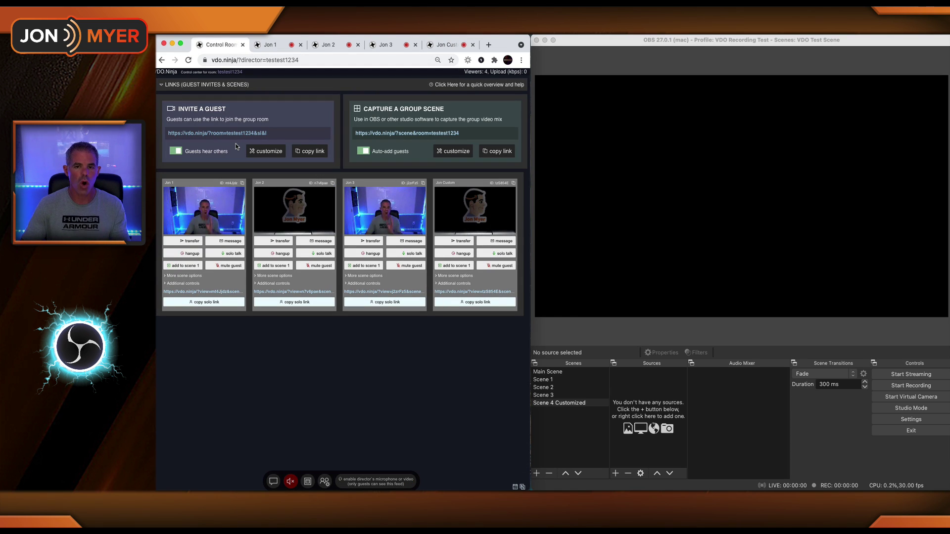
{"action": "left_click", "coordinate": [169, 276]}
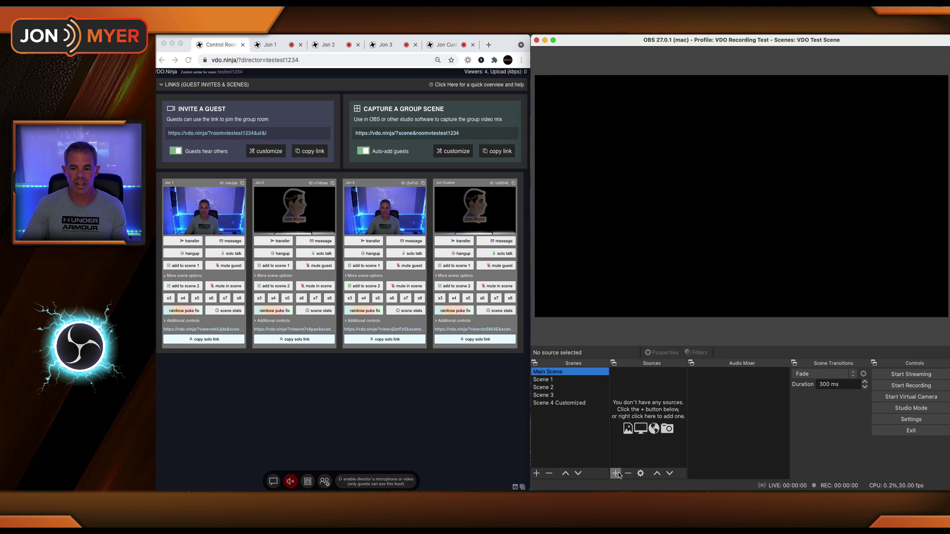
Step: Add a browser source named Group using the room's group scene link
{"action": "left_click", "coordinate": [616, 474]}
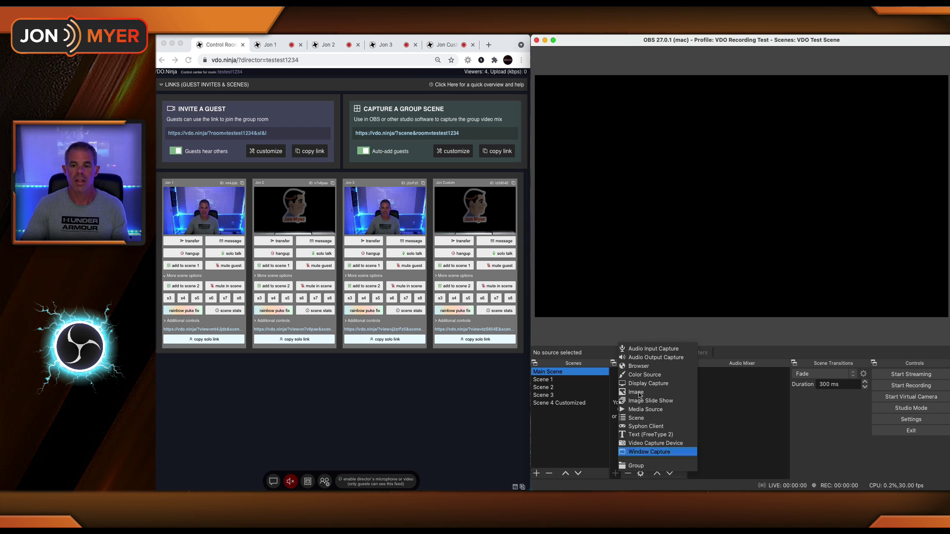
{"action": "left_click", "coordinate": [645, 366]}
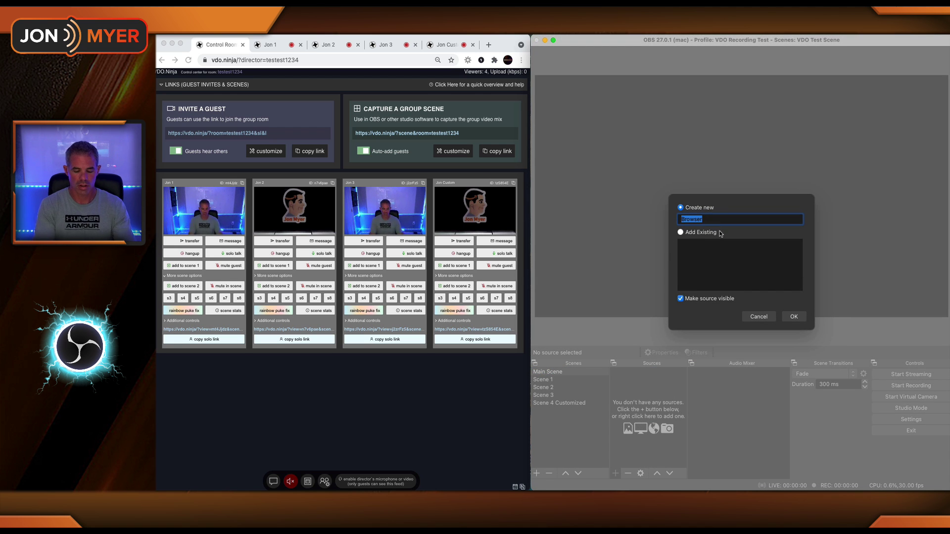
{"action": "type", "text": "Group"}
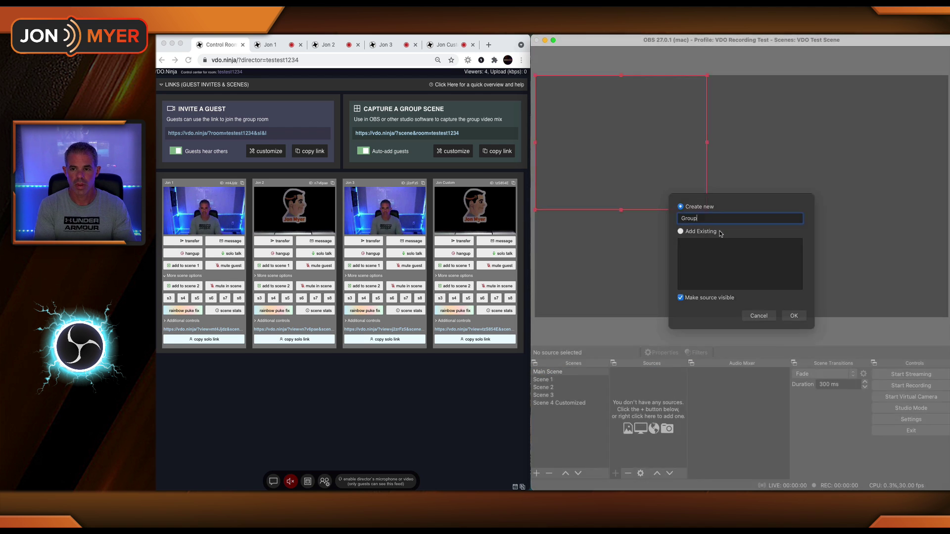
{"action": "key", "text": "Return"}
{"action": "triple_click", "coordinate": [758, 297]}
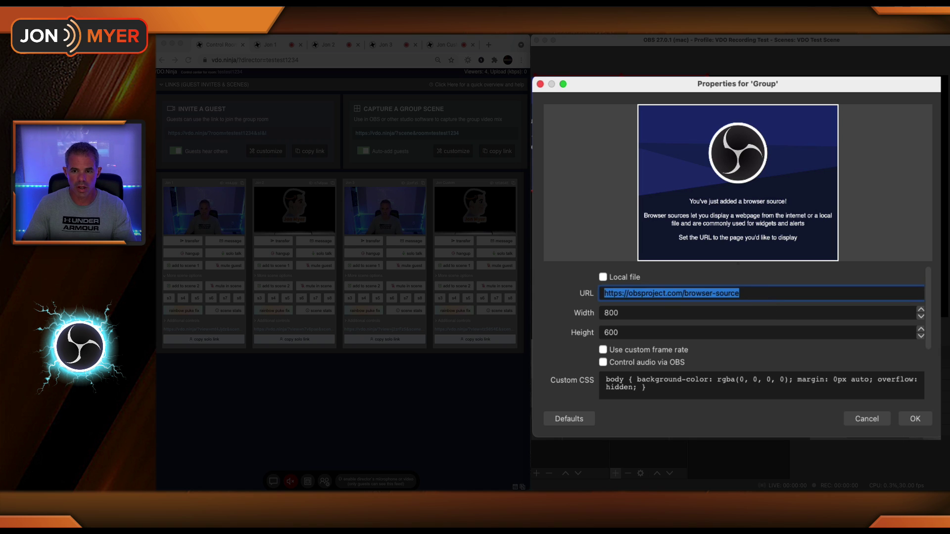
{"action": "key", "text": "super+v"}
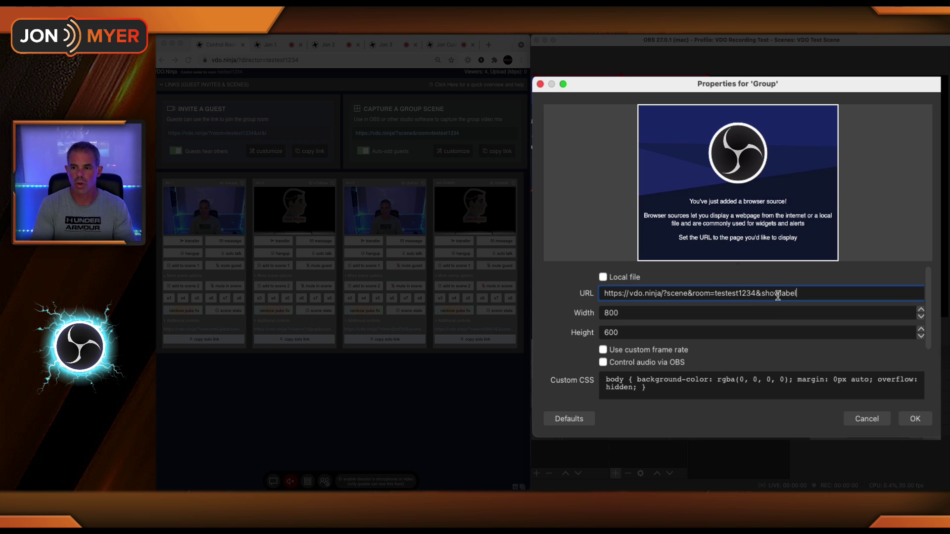
Step: Set the Group source to 1920×1080 with audio controlled via OBS, and save
{"action": "left_click", "coordinate": [595, 313]}
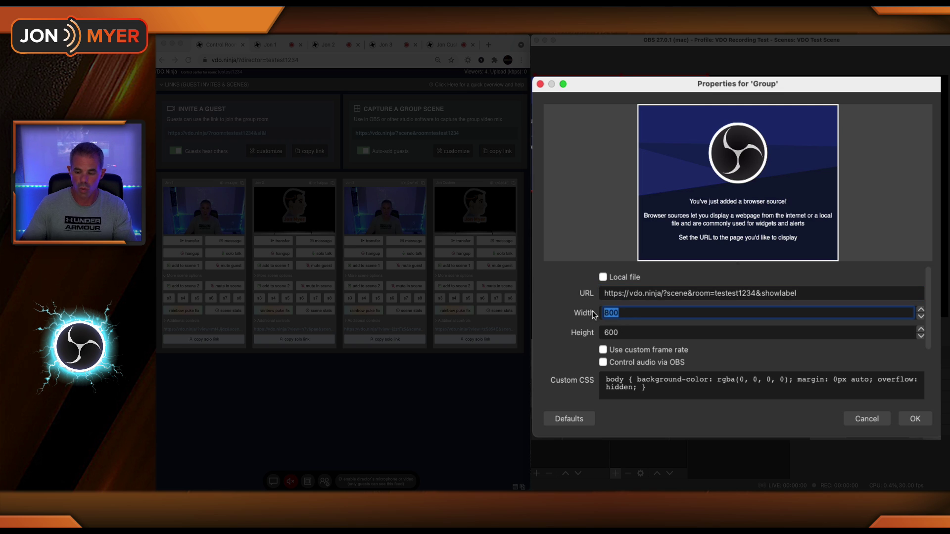
{"action": "type", "text": "1920"}
{"action": "key", "text": "Tab"}
{"action": "type", "text": "1"}
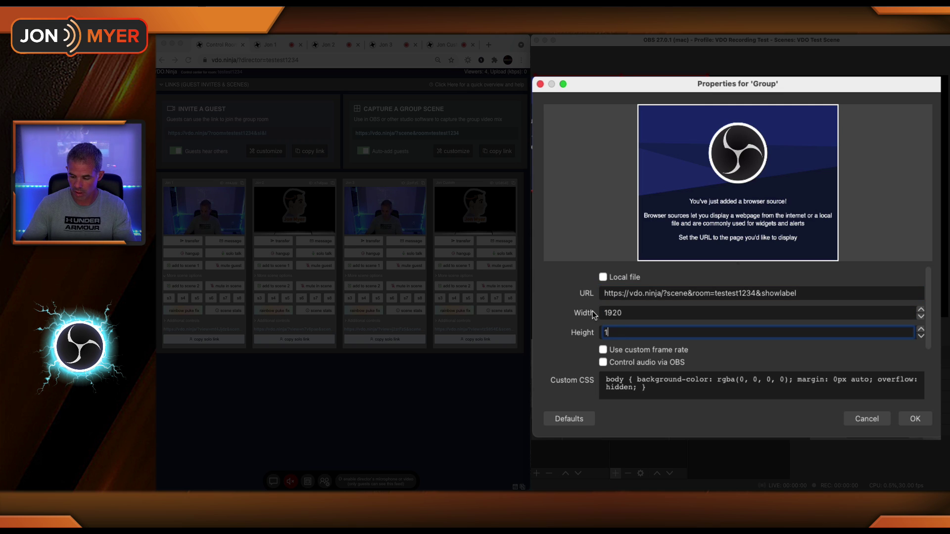
{"action": "left_click", "coordinate": [646, 364]}
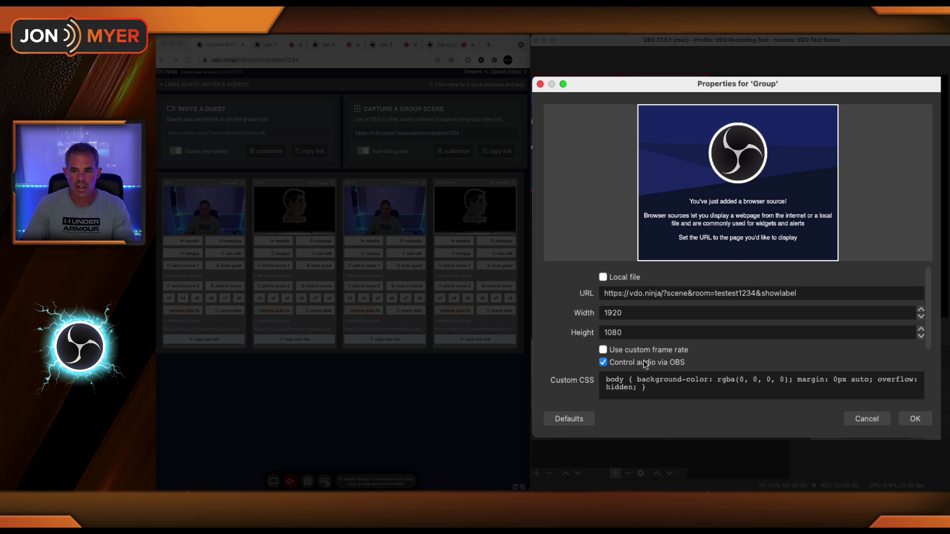
{"action": "left_click", "coordinate": [915, 418]}
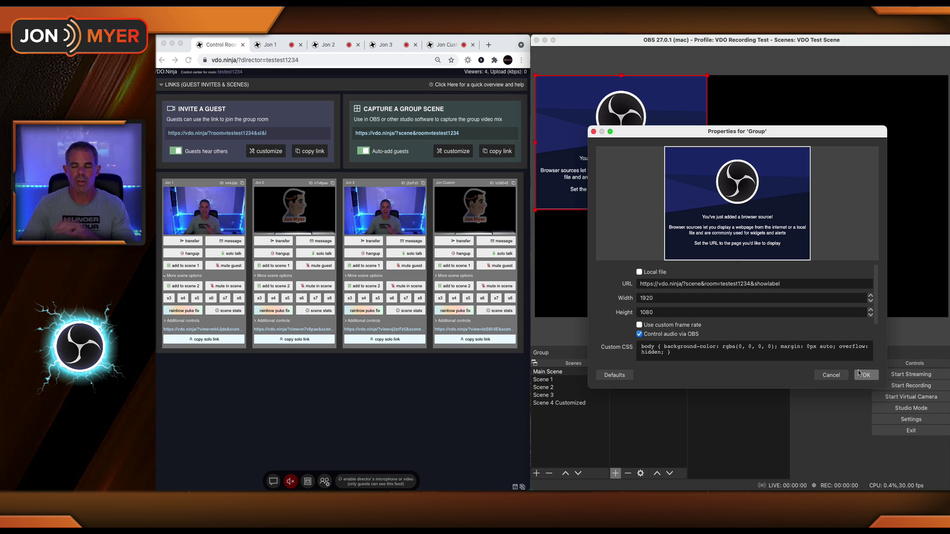
{"action": "left_click", "coordinate": [860, 374]}
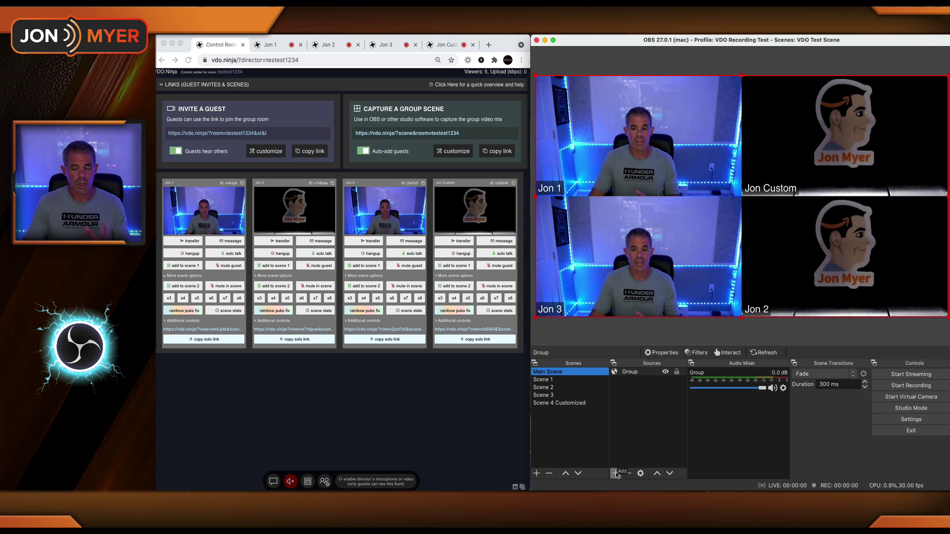
Step: In Scene 1, add a browser source with the first guest's solo view link
{"action": "left_click", "coordinate": [543, 379]}
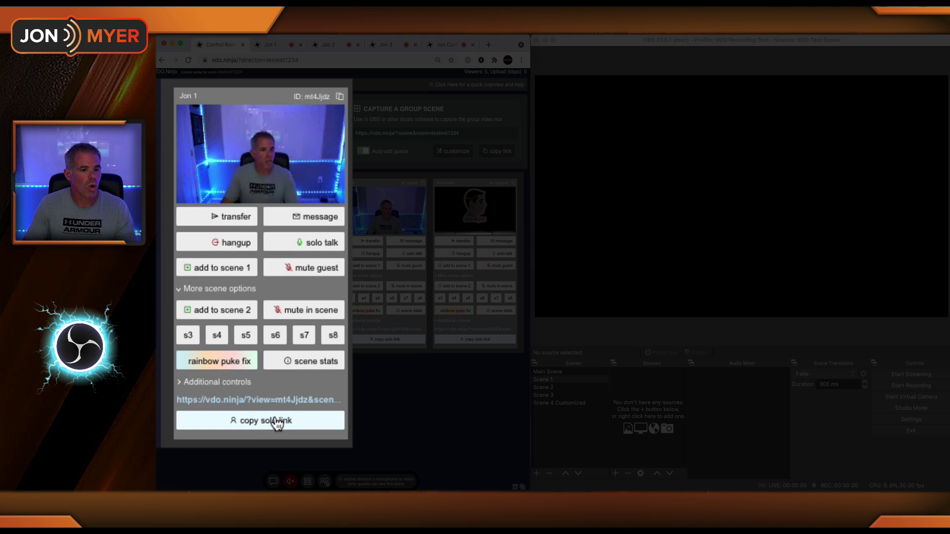
{"action": "left_click", "coordinate": [209, 339]}
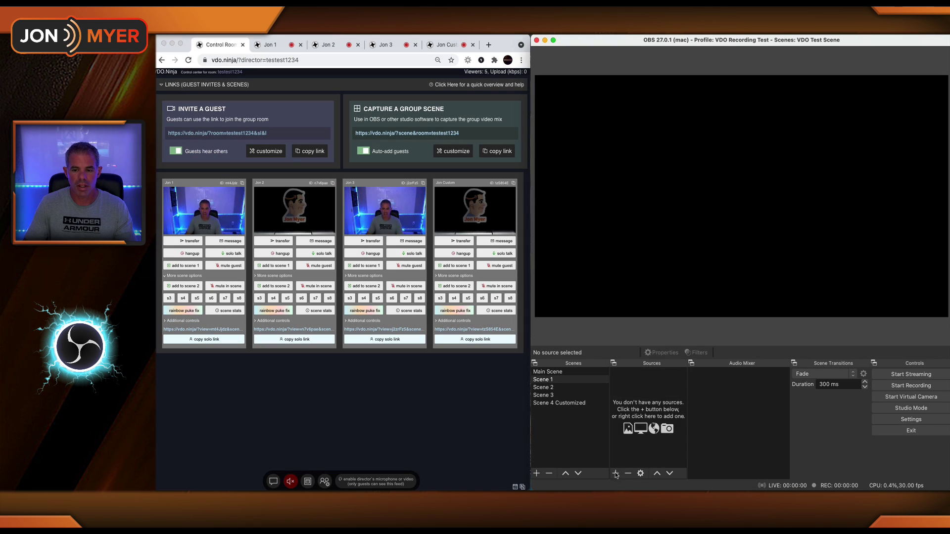
{"action": "left_click", "coordinate": [615, 473]}
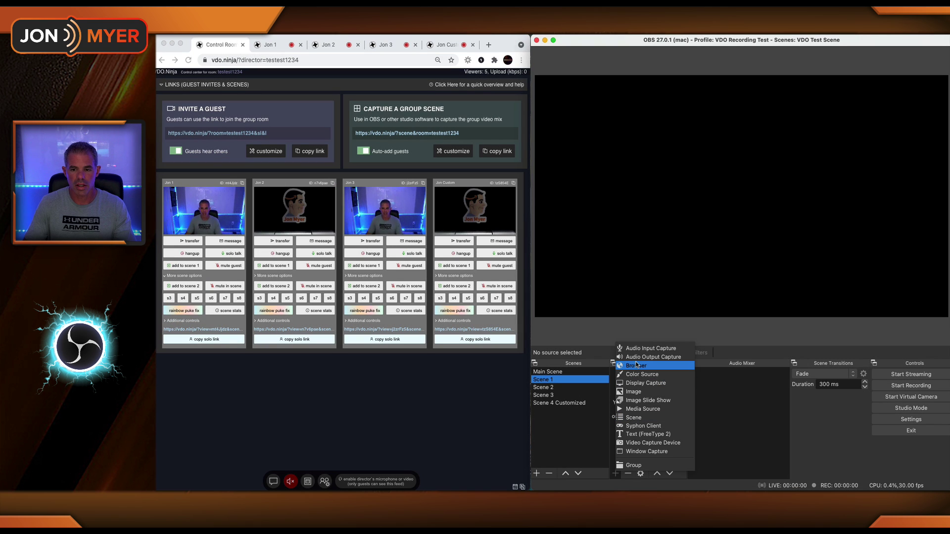
{"action": "left_click", "coordinate": [636, 366]}
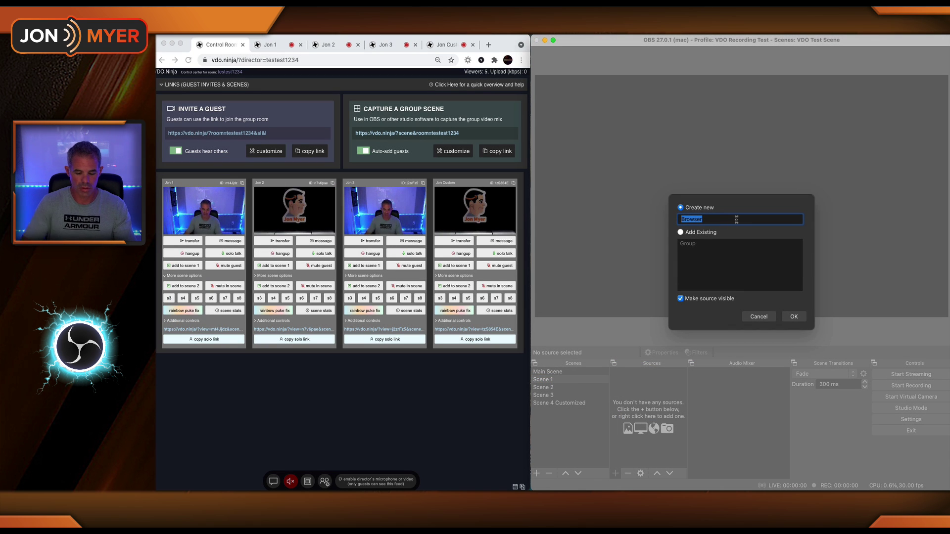
{"action": "key", "text": "Return"}
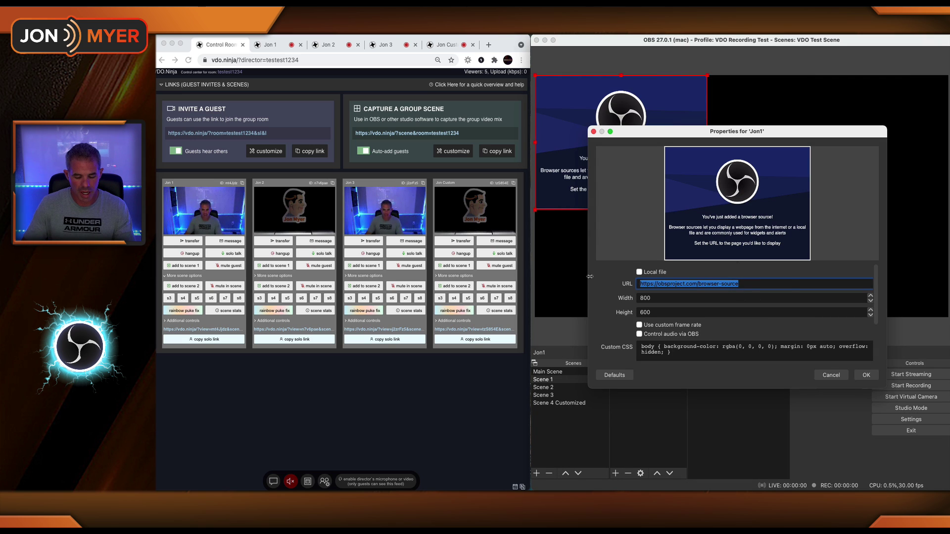
{"action": "key", "text": "super+v"}
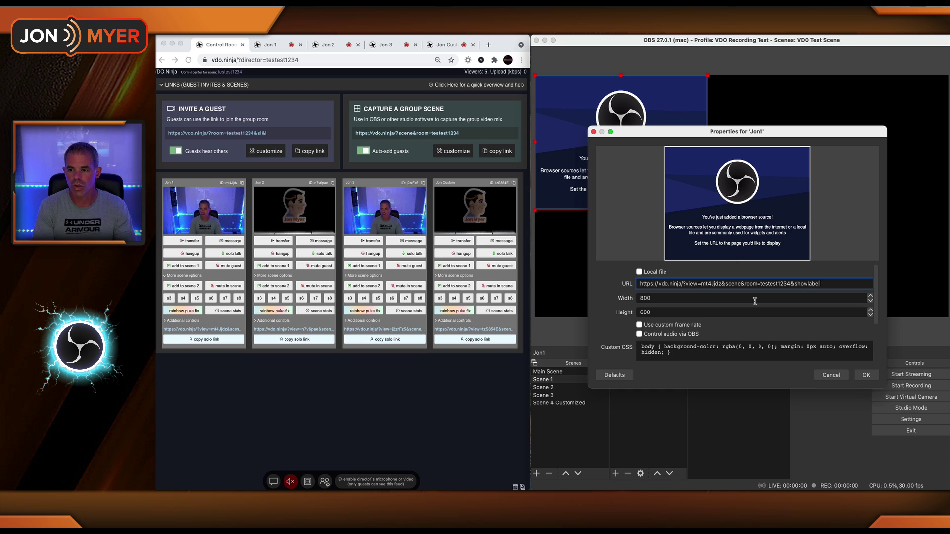
Step: Size the first guest source, let OBS control its audio, and shrink it to the top-left quarter
{"action": "key", "text": "Tab"}
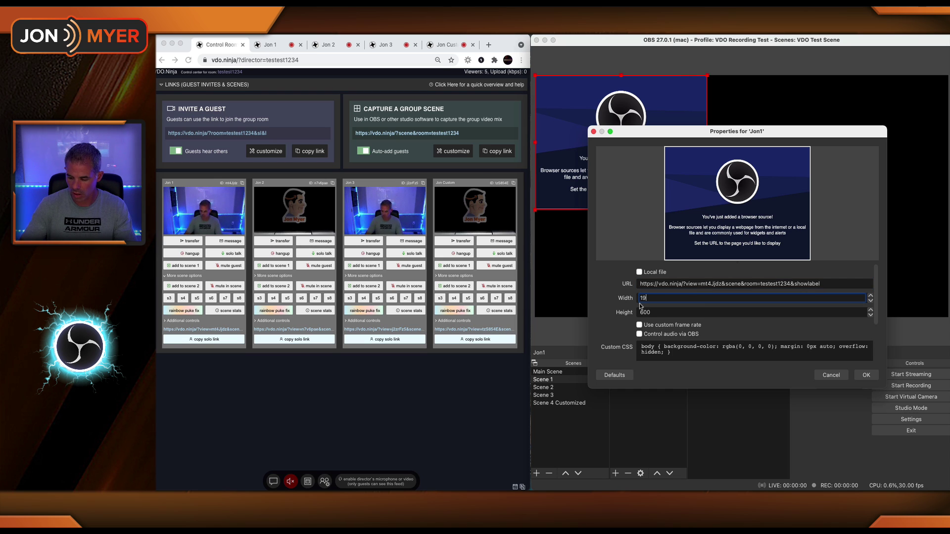
{"action": "key", "text": "Tab"}
{"action": "type", "text": "1"}
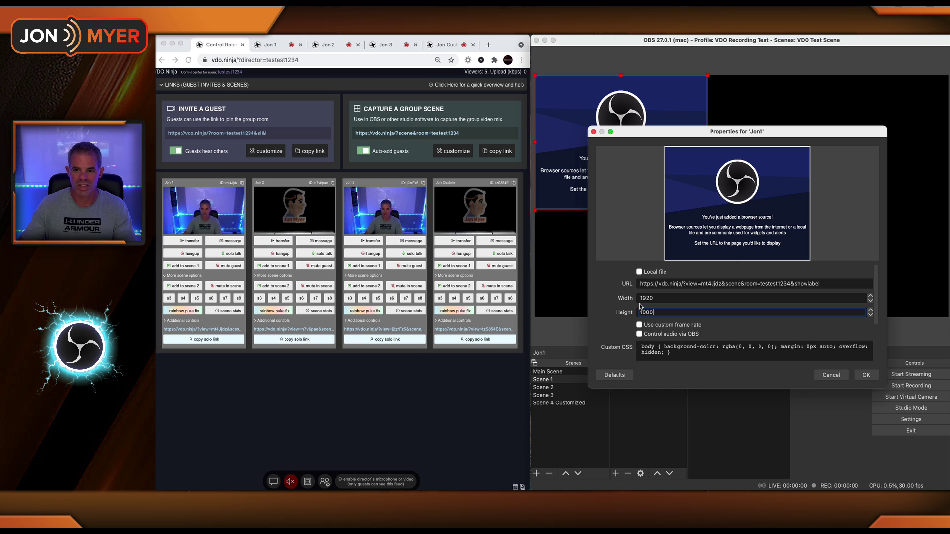
{"action": "left_click", "coordinate": [701, 335]}
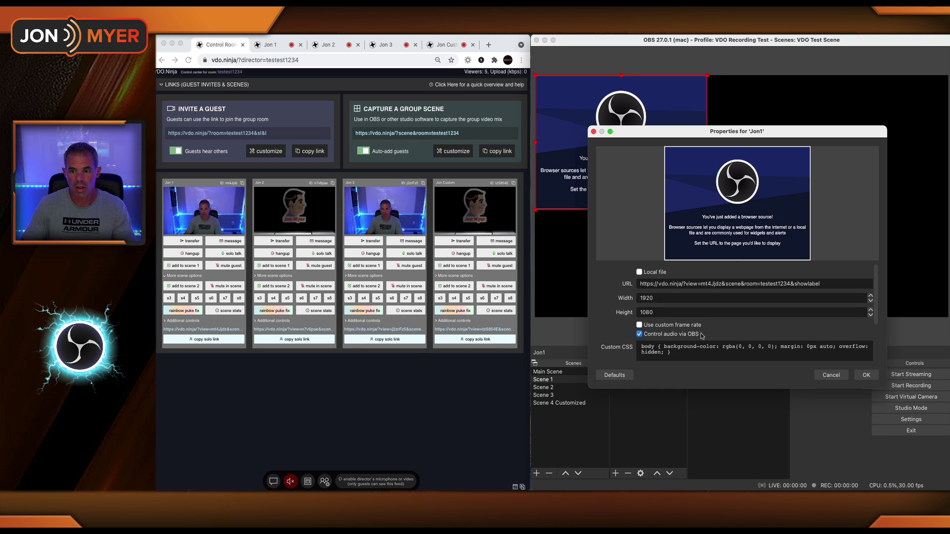
{"action": "left_click", "coordinate": [865, 375]}
{"action": "left_click_drag", "start_coordinate": [944, 317], "coordinate": [745, 198]}
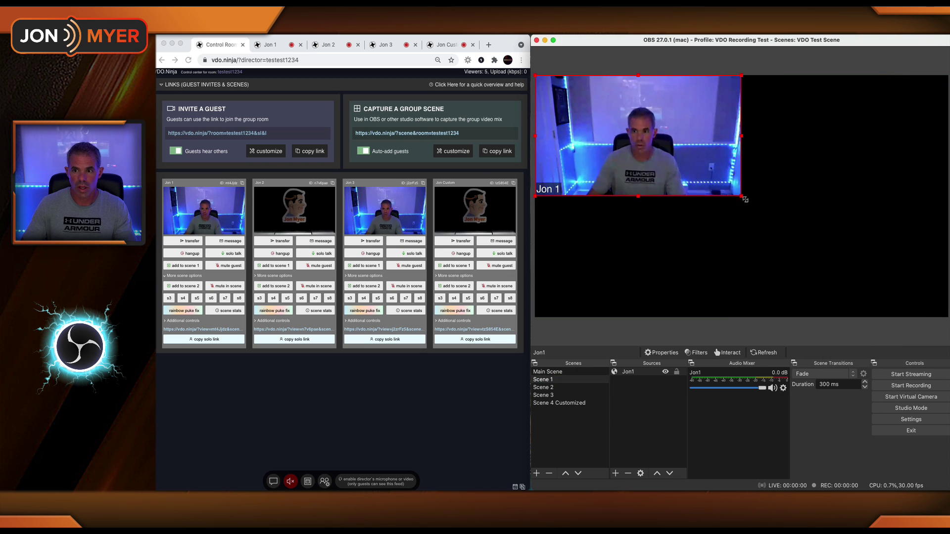
Step: Add a browser source named Jon2 with the second guest's solo view link
{"action": "left_click", "coordinate": [616, 474]}
{"action": "left_click", "coordinate": [653, 367]}
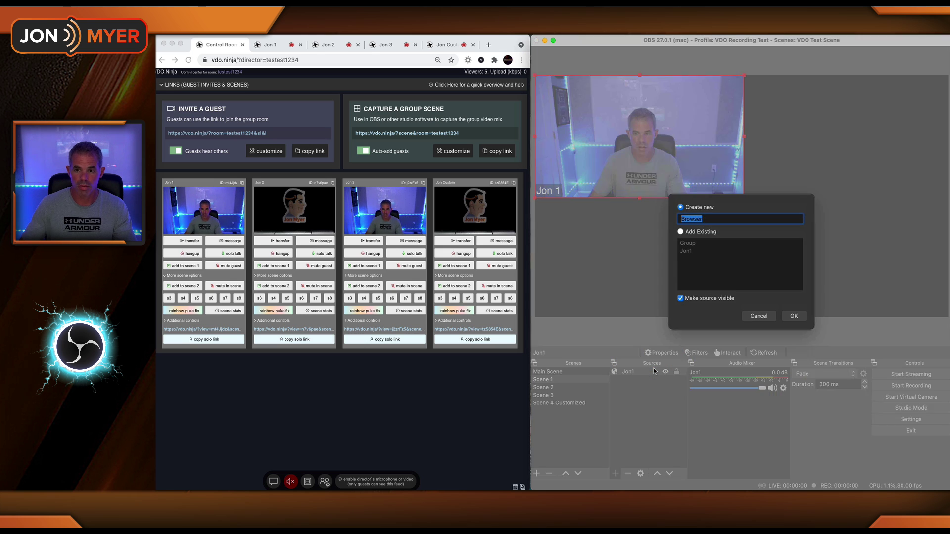
{"action": "type", "text": "Jon2"}
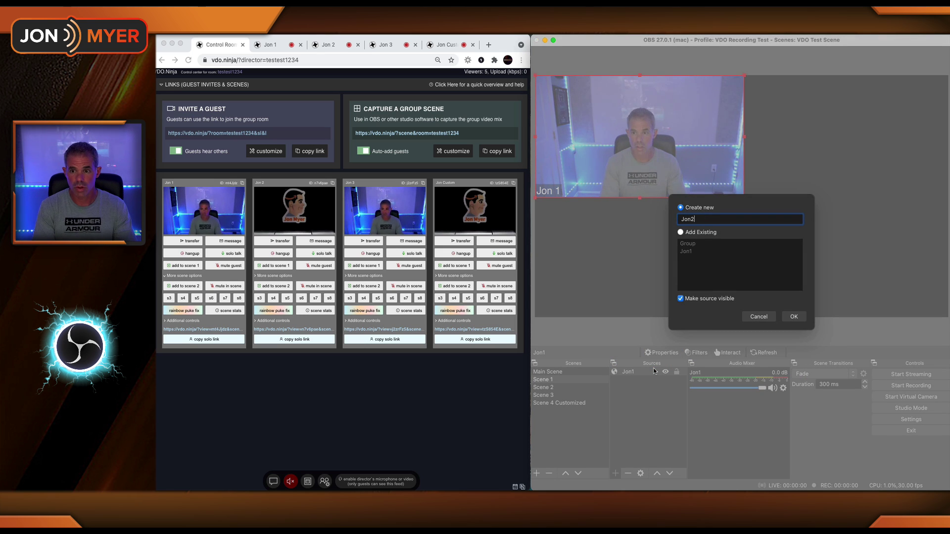
{"action": "key", "text": "Return"}
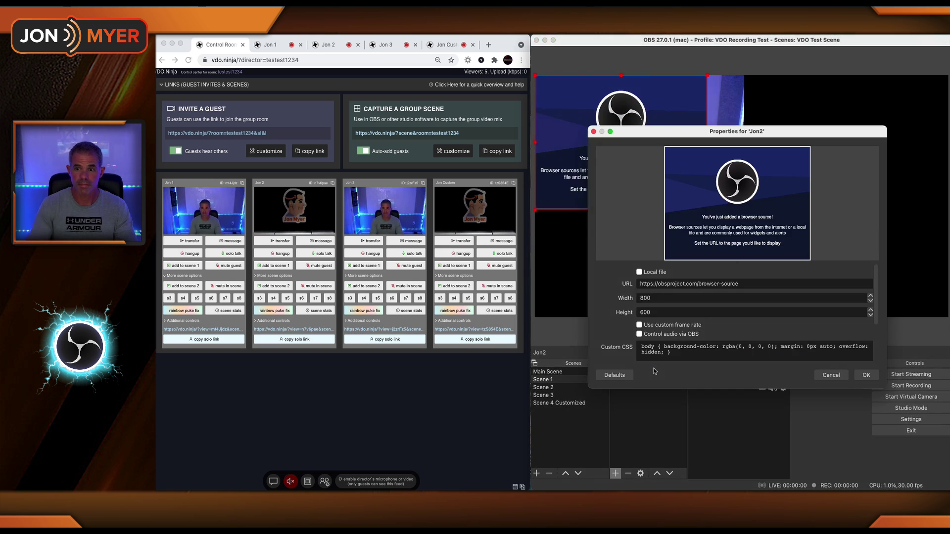
{"action": "left_click", "coordinate": [297, 340]}
{"action": "left_click", "coordinate": [745, 281]}
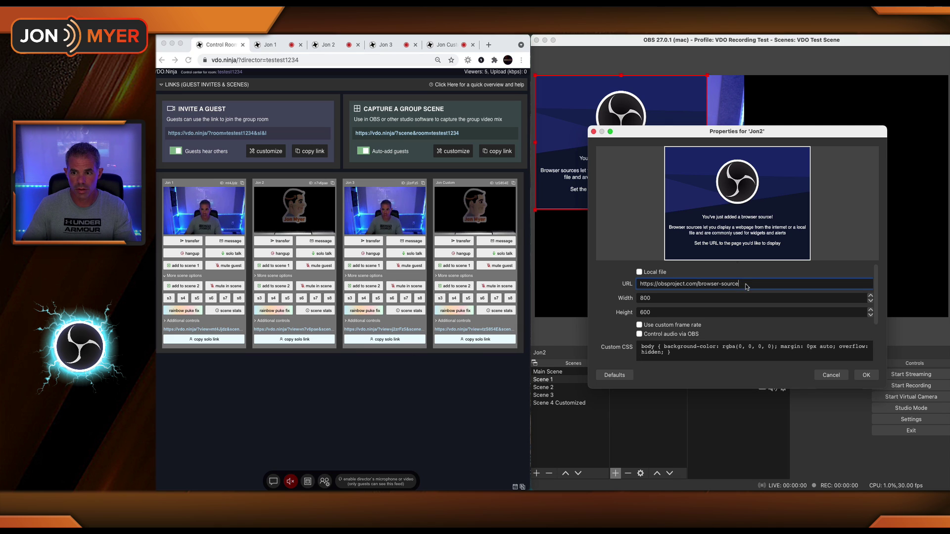
{"action": "left_click_drag", "start_coordinate": [745, 282], "coordinate": [588, 287]}
{"action": "key", "text": "super+v"}
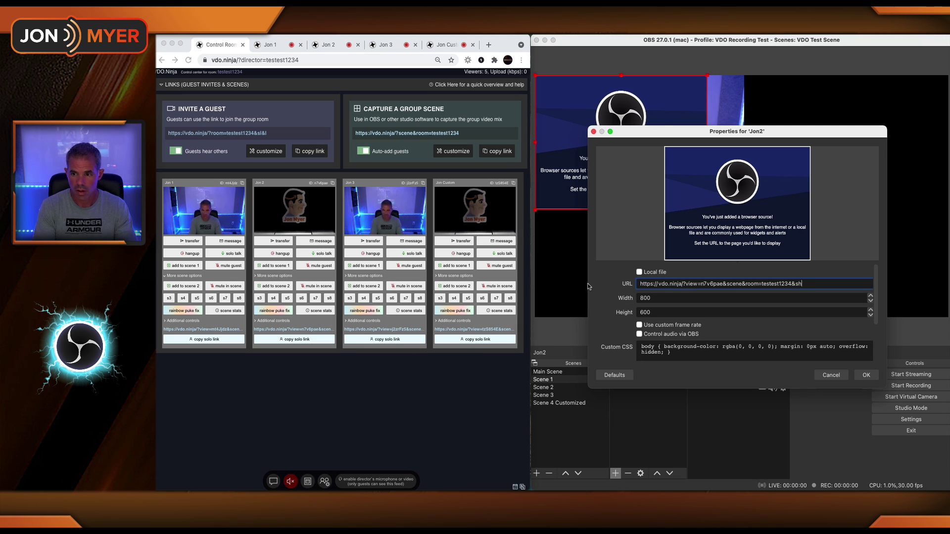
Step: Append &showlabel to Jon2's address, set its size, and apply
{"action": "type", "text": "&showlabel"}
{"action": "key", "text": "Tab"}
{"action": "type", "text": "1"}
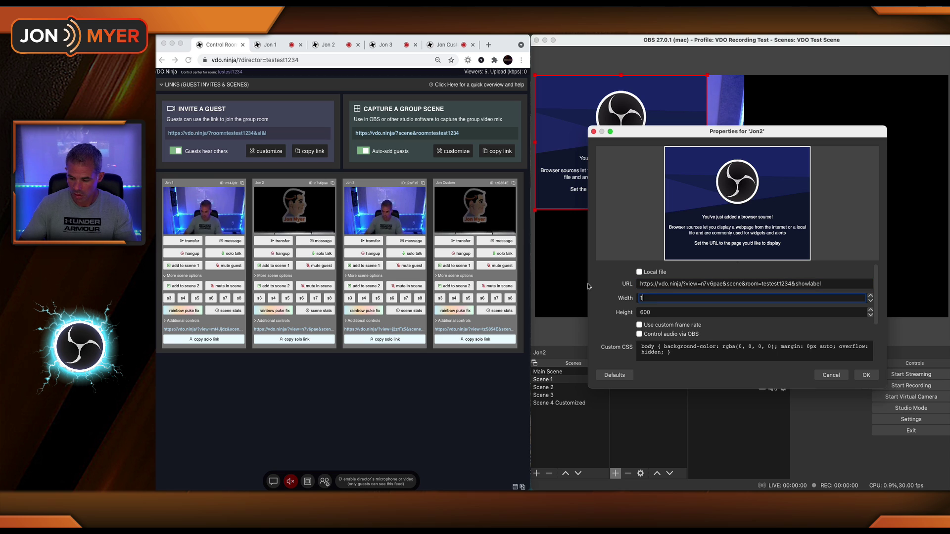
{"action": "key", "text": "Tab"}
{"action": "type", "text": "1"}
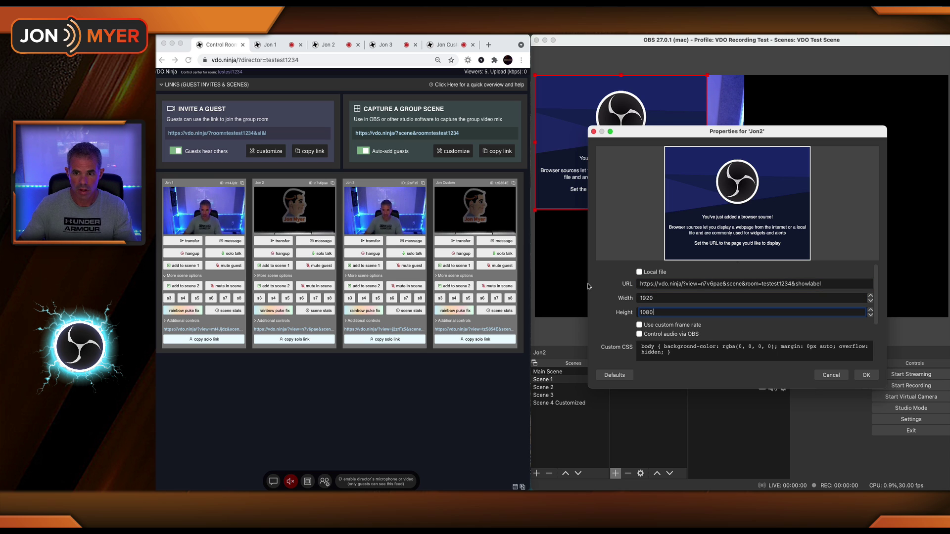
{"action": "left_click", "coordinate": [857, 375]}
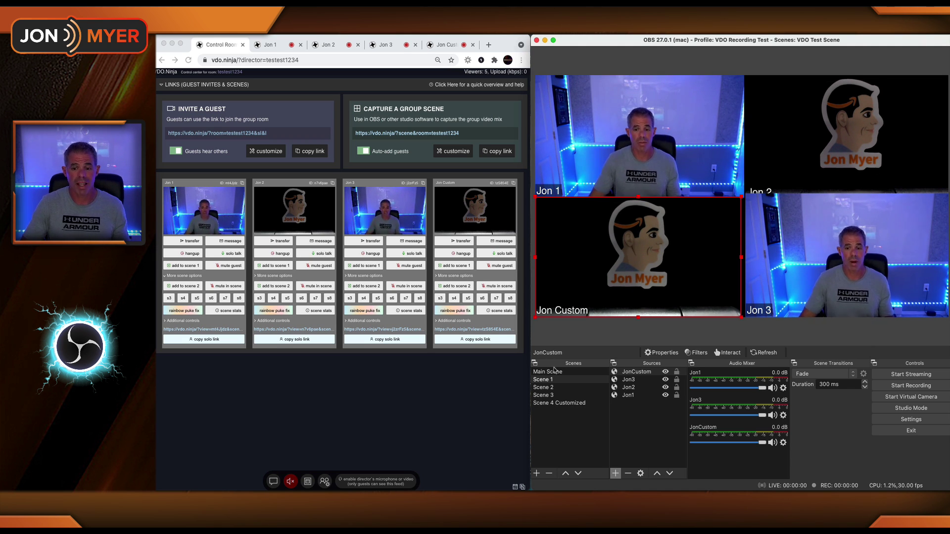
Step: Check Main Scene's group layout, return to Scene 1, and bring up the VDO.Ninja director page
{"action": "left_click", "coordinate": [574, 372]}
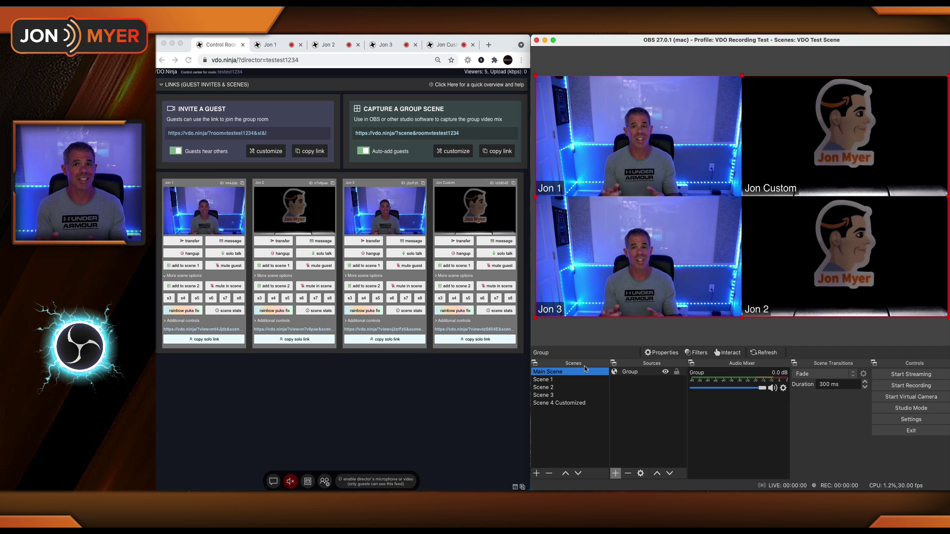
{"action": "left_click", "coordinate": [575, 379]}
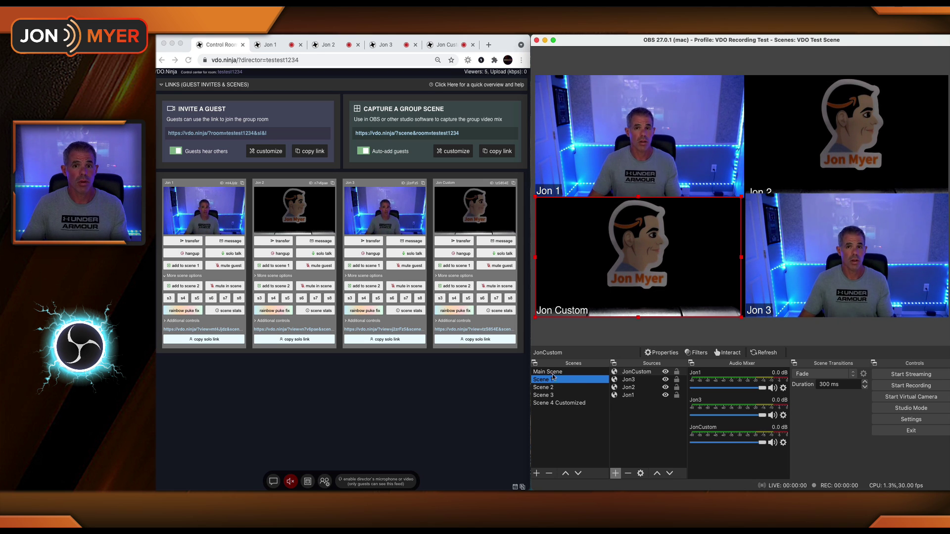
{"action": "left_click", "coordinate": [491, 119]}
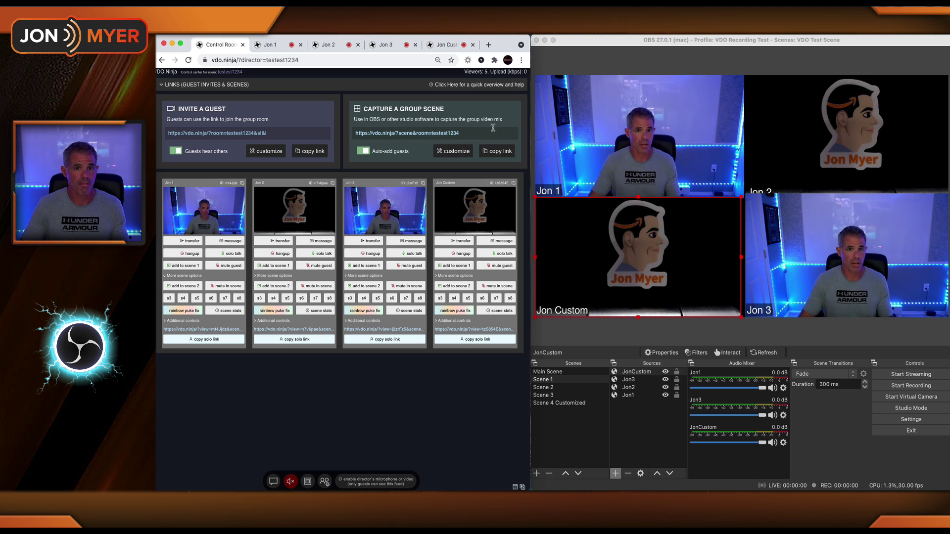
Step: Add a browser source scene1 with the group scene link plus &showlabel
{"action": "left_click", "coordinate": [501, 151]}
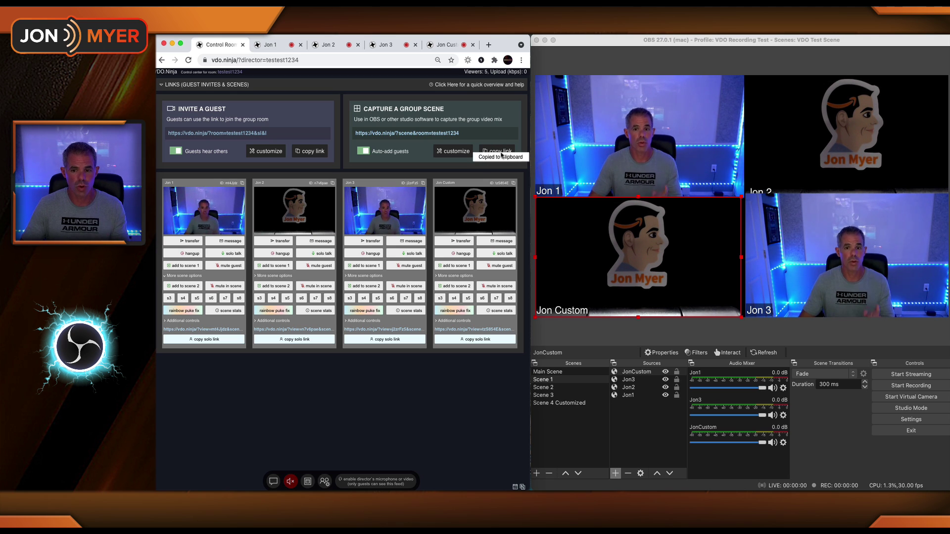
{"action": "left_click", "coordinate": [615, 473]}
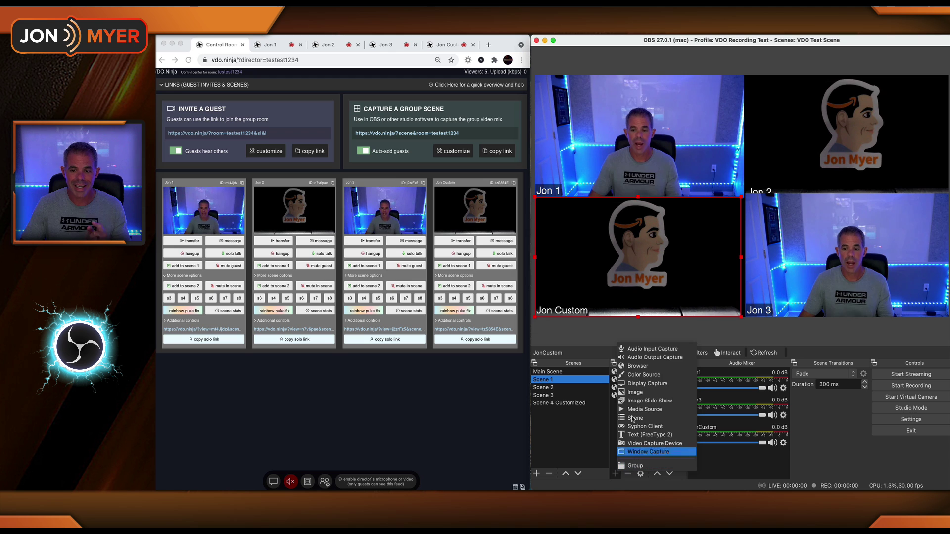
{"action": "left_click", "coordinate": [637, 366]}
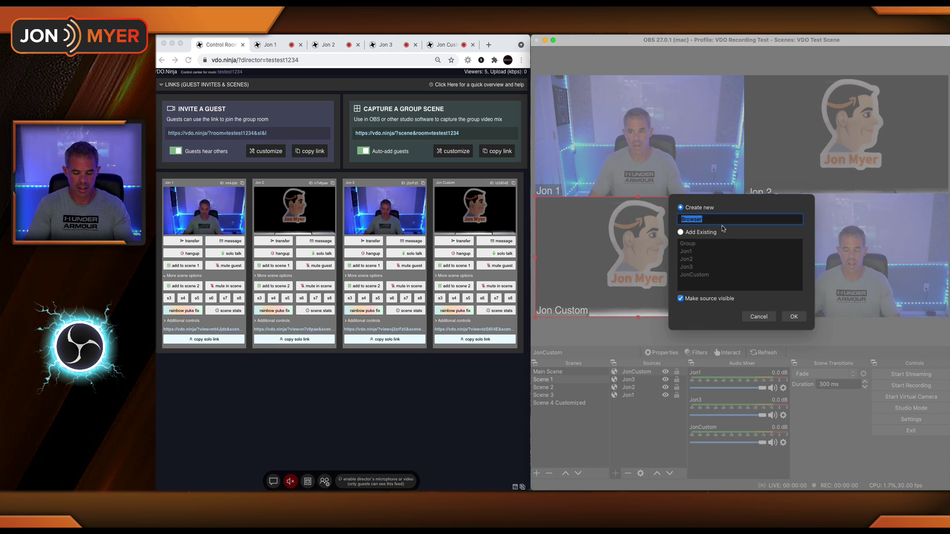
{"action": "type", "text": "scr"}
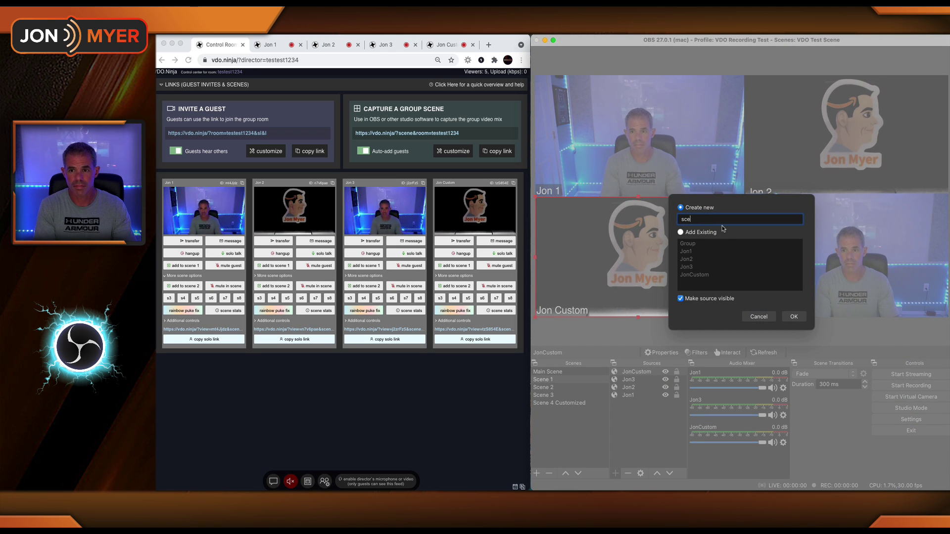
{"action": "type", "text": "ne1"}
{"action": "key", "text": "Return"}
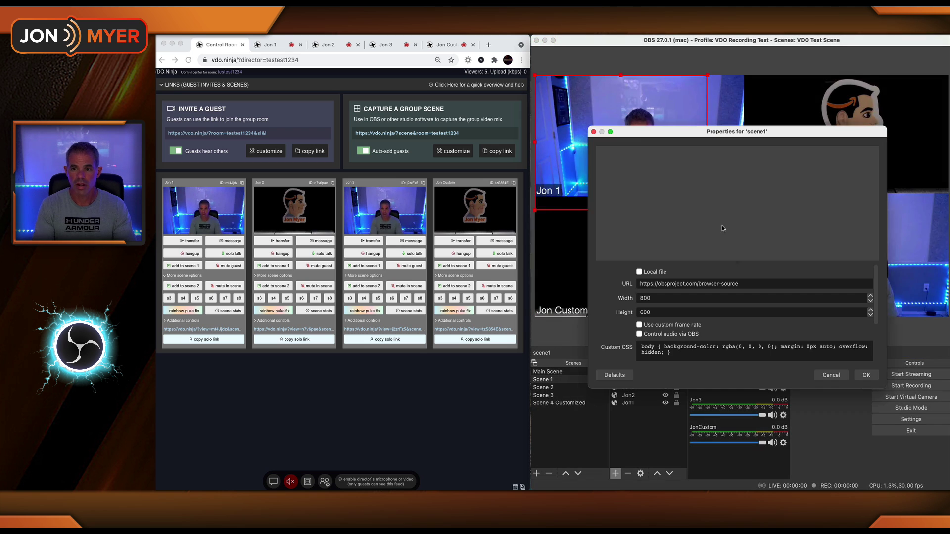
{"action": "triple_click", "coordinate": [752, 286]}
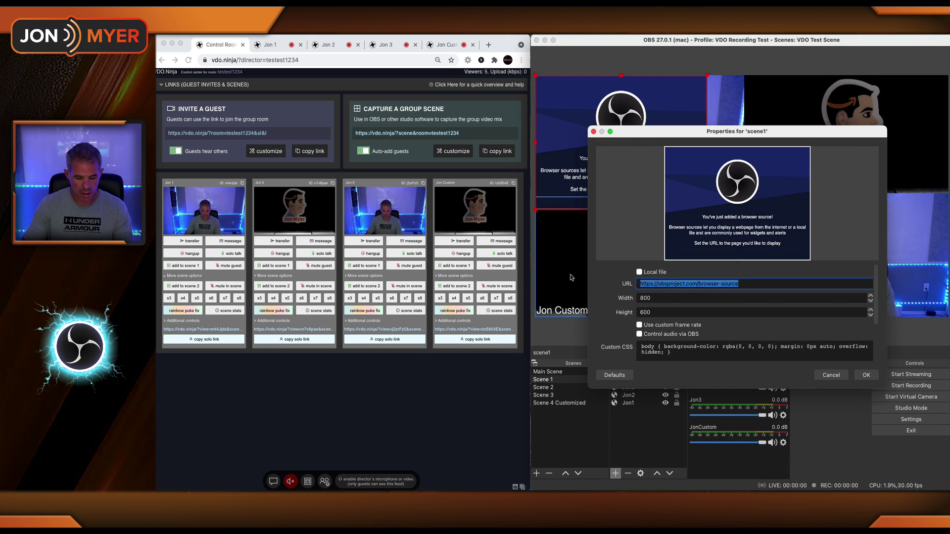
{"action": "type", "text": "https://vdo.ninja/?scene&room=testest1234"}
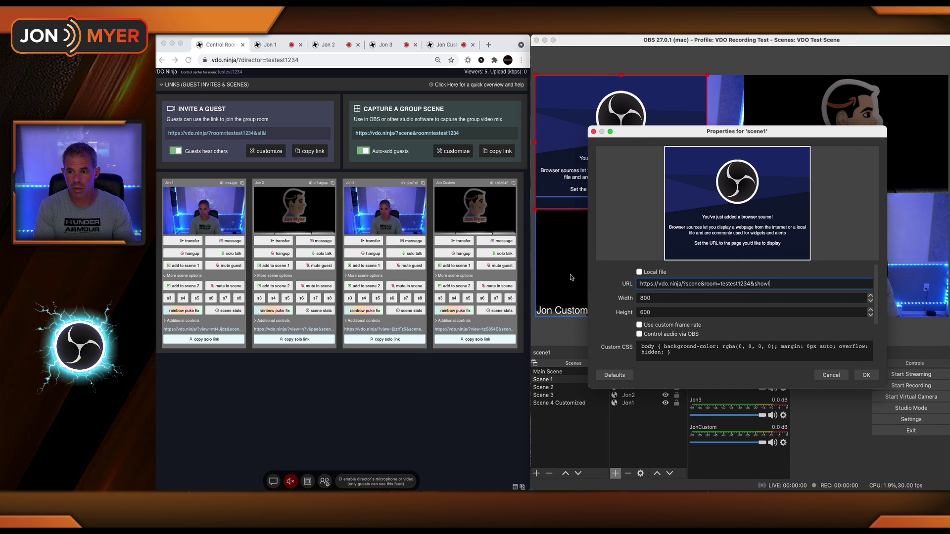
{"action": "type", "text": "&showlabel"}
Step: Set scene1 to 1920×1080 with audio controlled via OBS, and confirm
{"action": "left_click", "coordinate": [659, 297]}
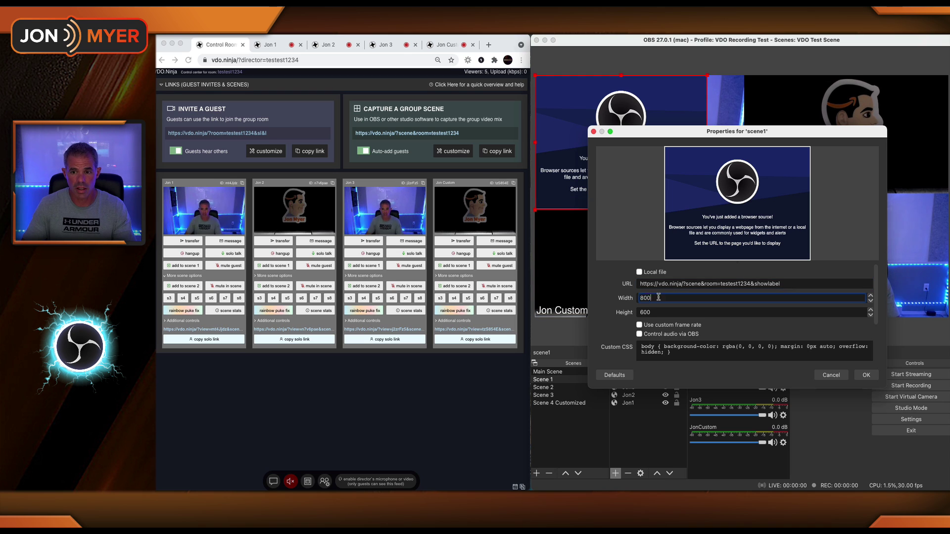
{"action": "type", "text": "1920"}
{"action": "key", "text": "Tab"}
{"action": "type", "text": "10"}
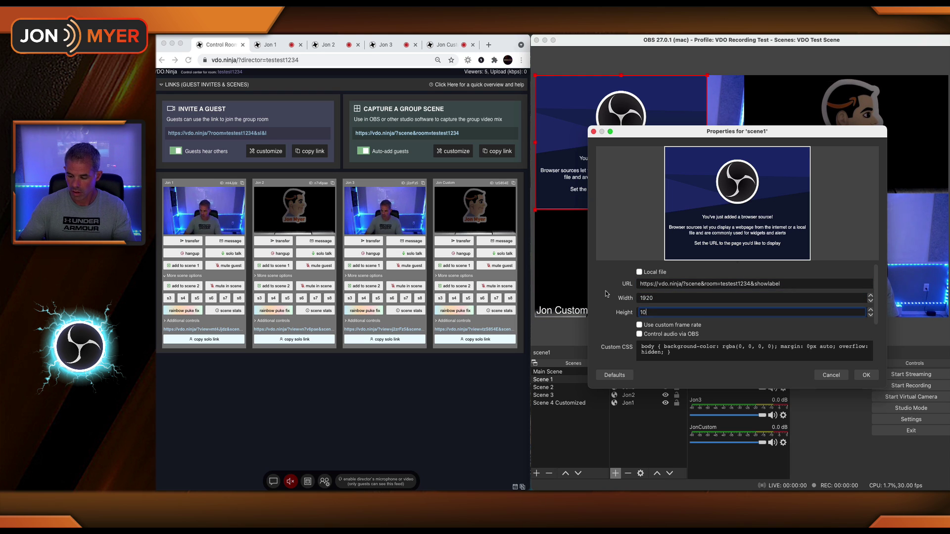
{"action": "type", "text": "080"}
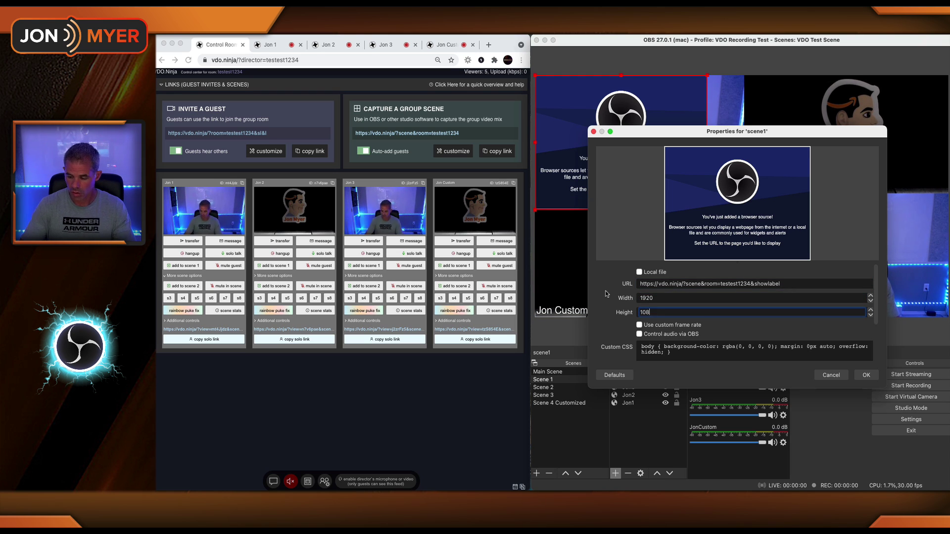
{"action": "left_click", "coordinate": [657, 335]}
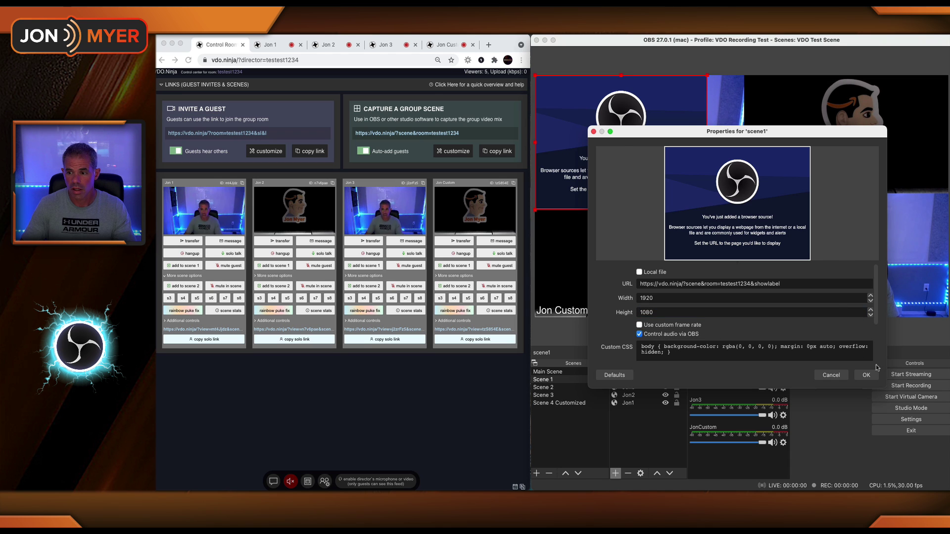
{"action": "left_click", "coordinate": [866, 375]}
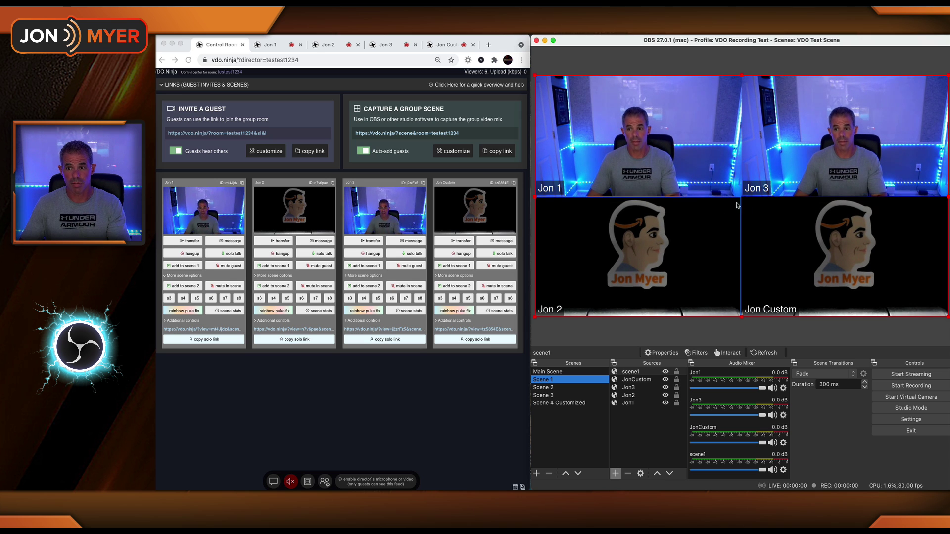
Step: Hide JonCustom, Jon3 and Jon1, and change scene1's URL to scene=1
{"action": "left_click", "coordinate": [665, 379]}
{"action": "left_click", "coordinate": [666, 388]}
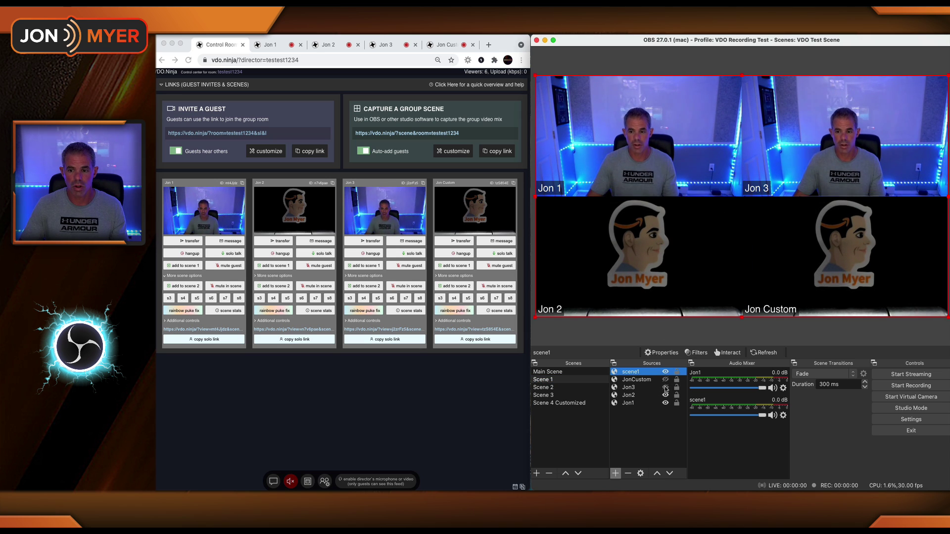
{"action": "left_click", "coordinate": [665, 403]}
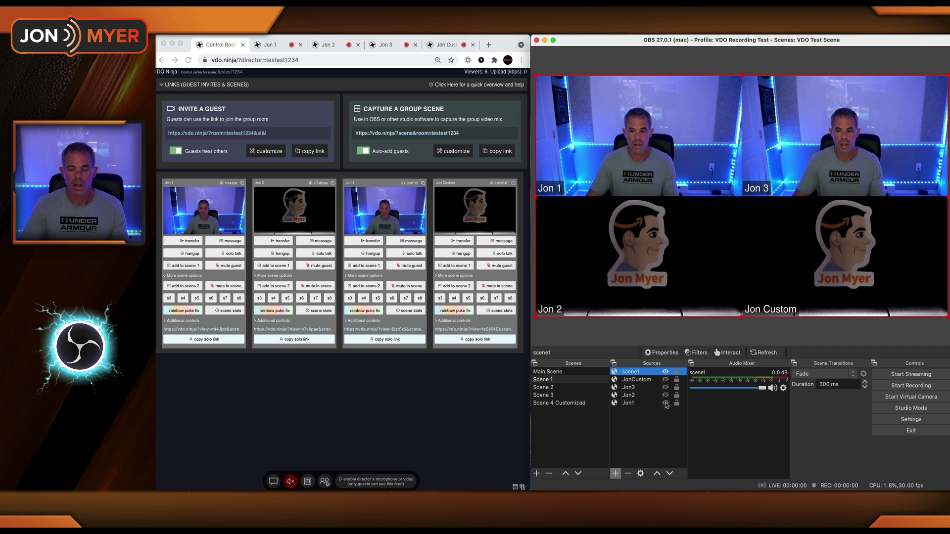
{"action": "double_click", "coordinate": [643, 373]}
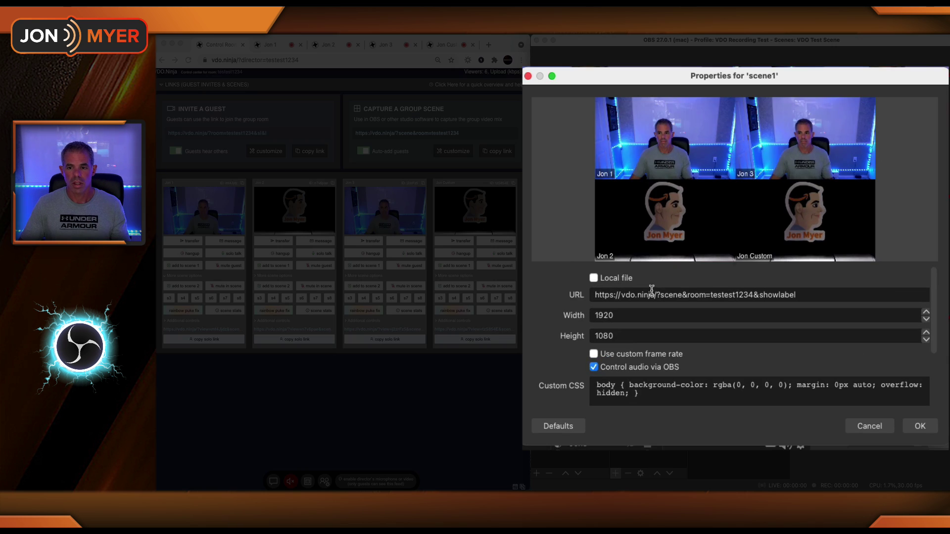
{"action": "left_click", "coordinate": [682, 296]}
{"action": "type", "text": "=1"}
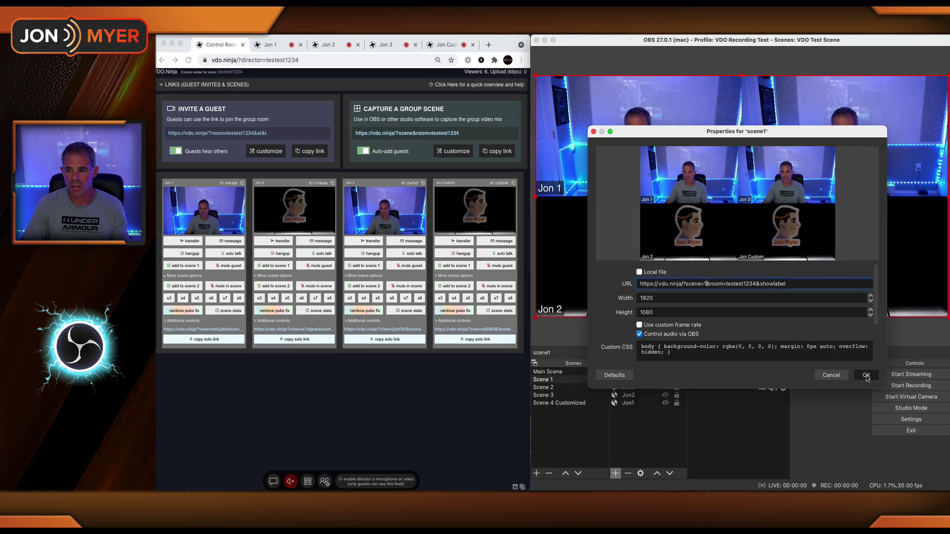
{"action": "left_click", "coordinate": [866, 376]}
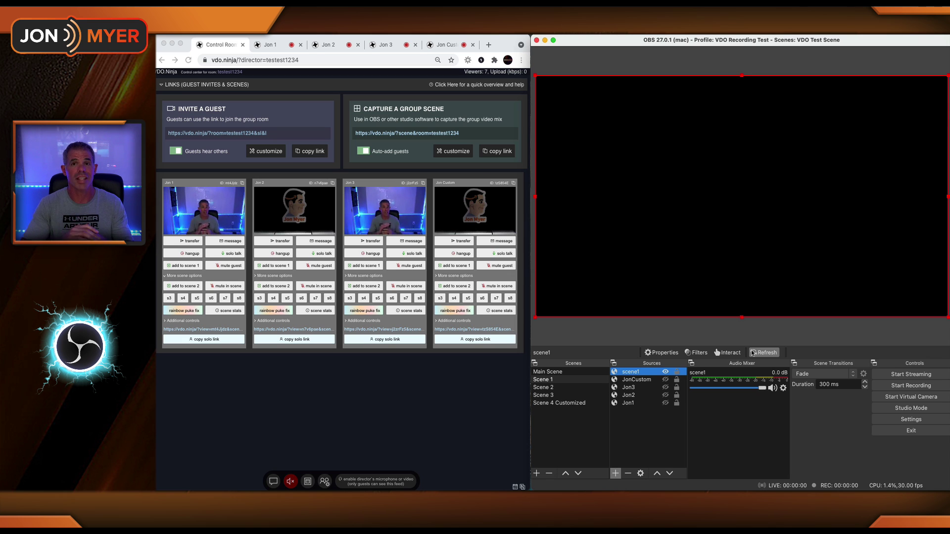
Step: Reload scene1, then add Jon 1, Jon 2 and Jon 3 to scene 1 in the director panel
{"action": "left_click", "coordinate": [753, 353]}
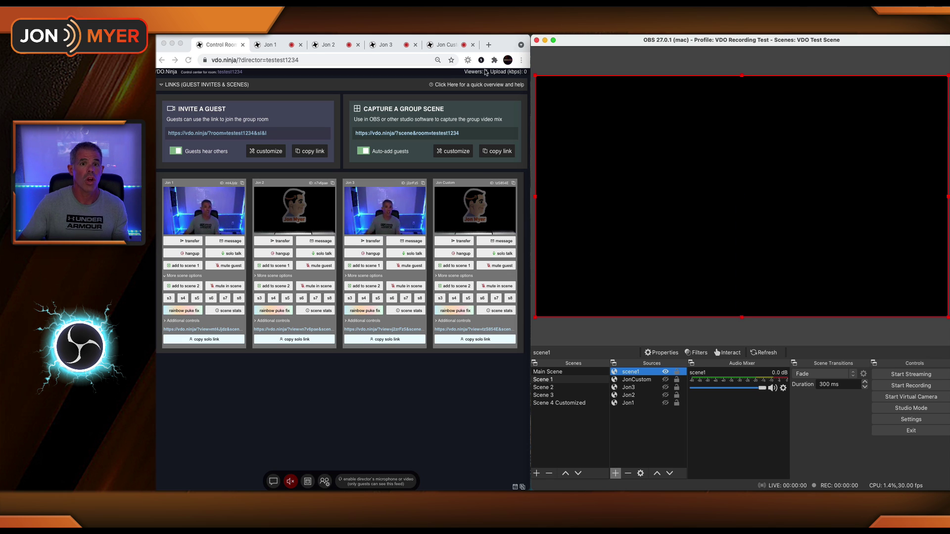
{"action": "left_click", "coordinate": [272, 46]}
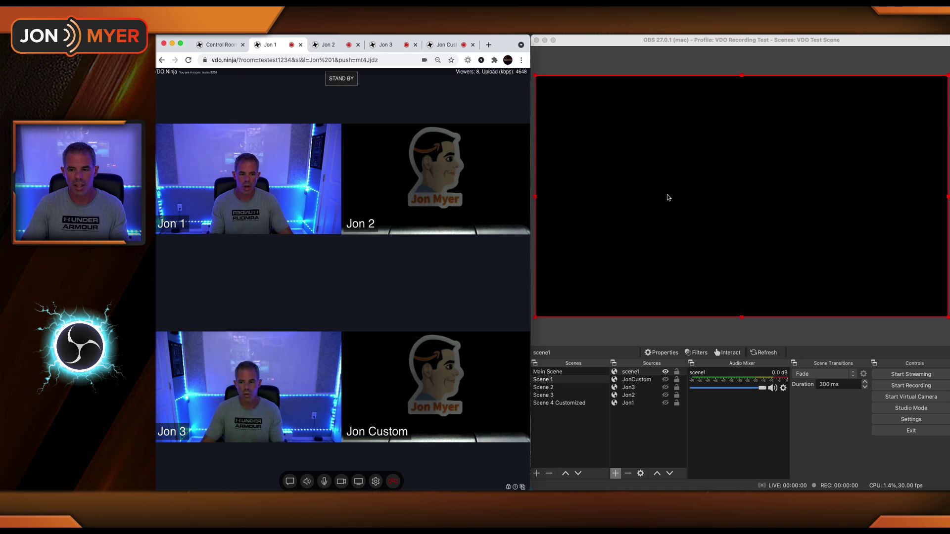
{"action": "left_click", "coordinate": [232, 44]}
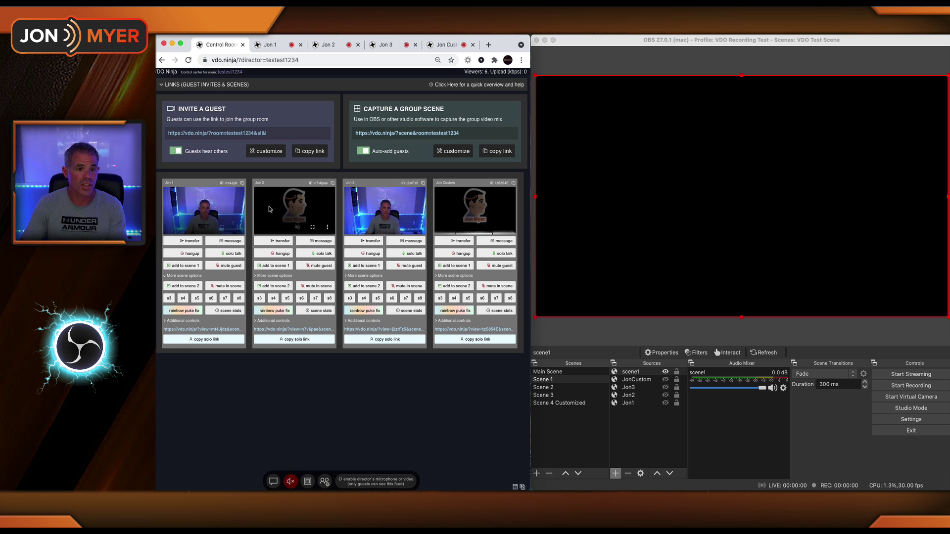
{"action": "left_click", "coordinate": [196, 267]}
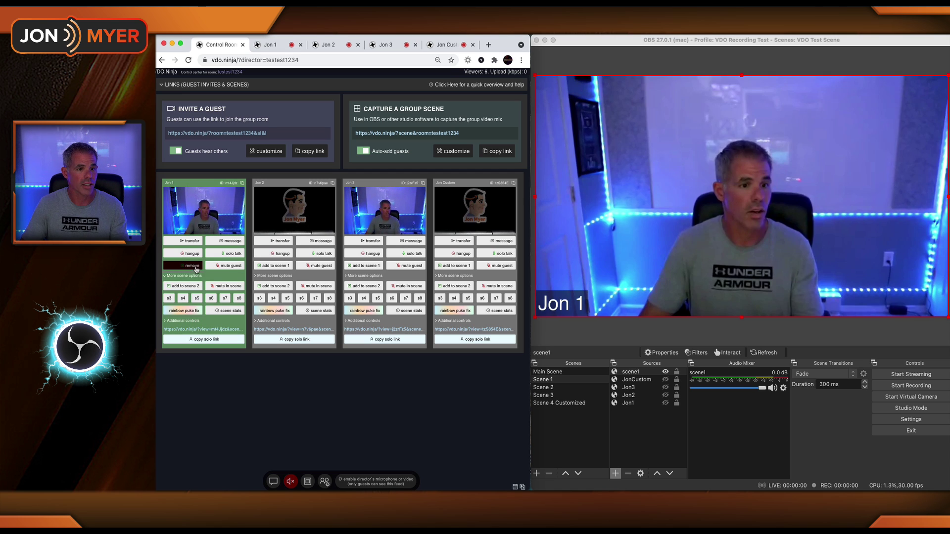
{"action": "left_click", "coordinate": [280, 266]}
{"action": "left_click", "coordinate": [374, 267]}
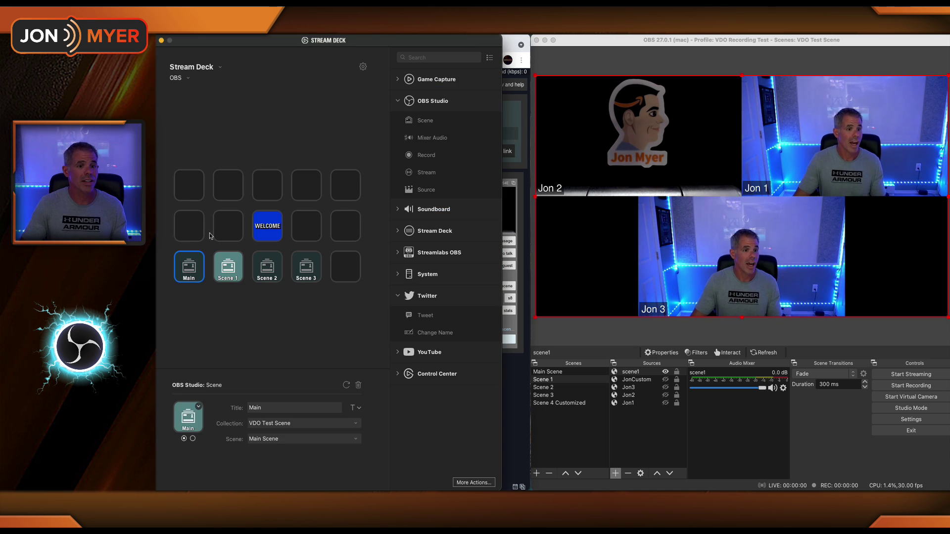
Step: Show Jon1–Jon3, hide scene1, move Jon 3 to bottom centre, then switch to Scene 2
{"action": "left_click", "coordinate": [284, 304]}
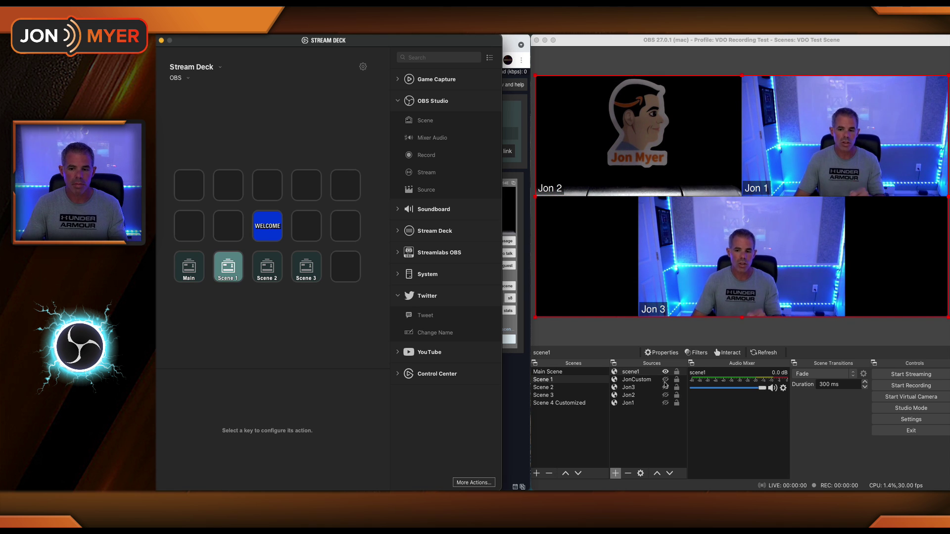
{"action": "left_click", "coordinate": [666, 403]}
{"action": "left_click", "coordinate": [666, 395]}
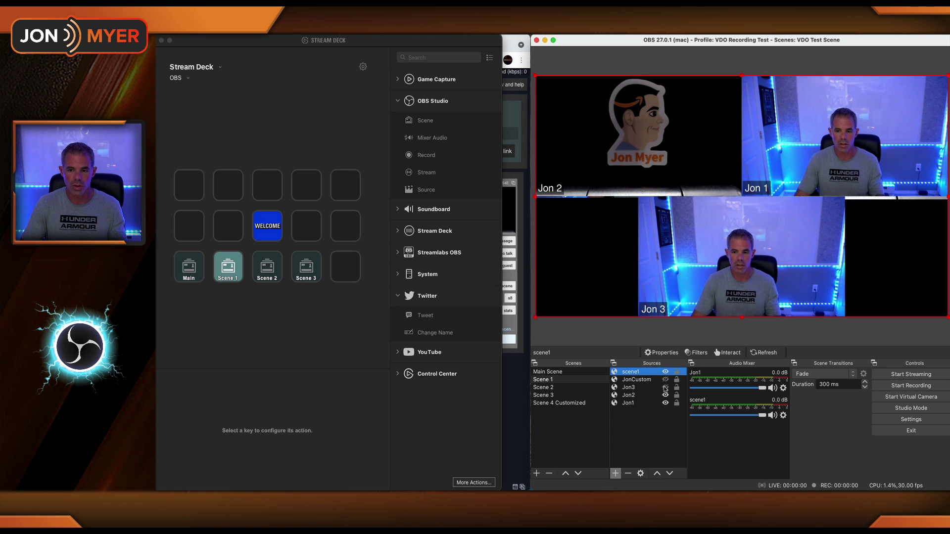
{"action": "left_click", "coordinate": [666, 388]}
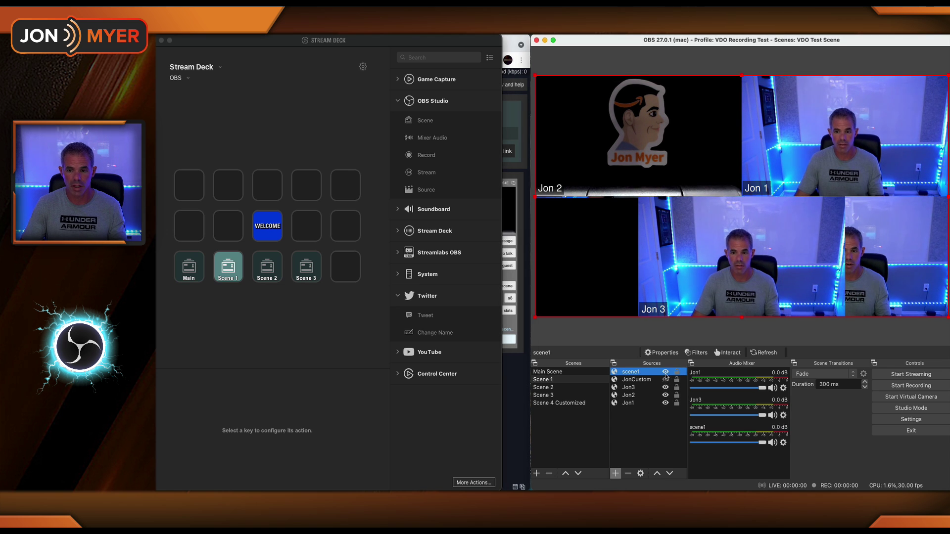
{"action": "left_click", "coordinate": [666, 372]}
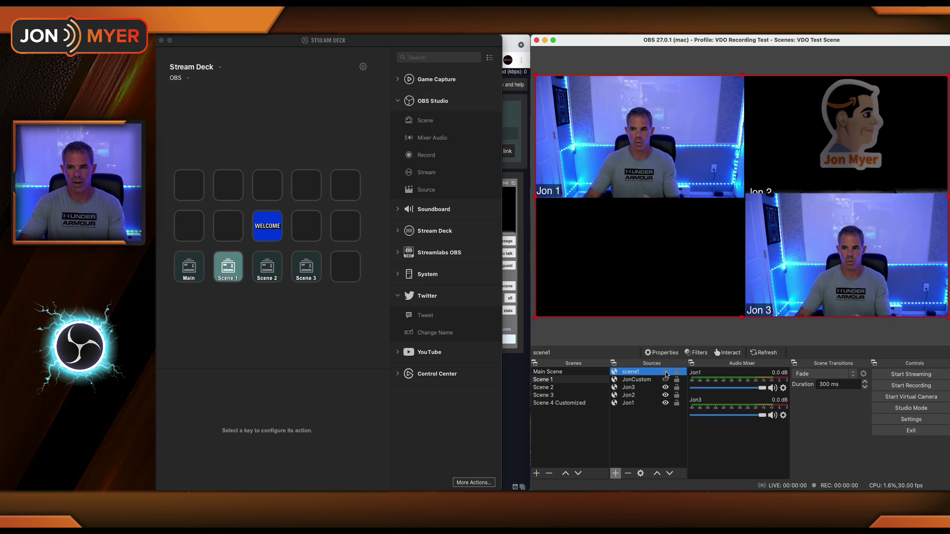
{"action": "left_click", "coordinate": [629, 387]}
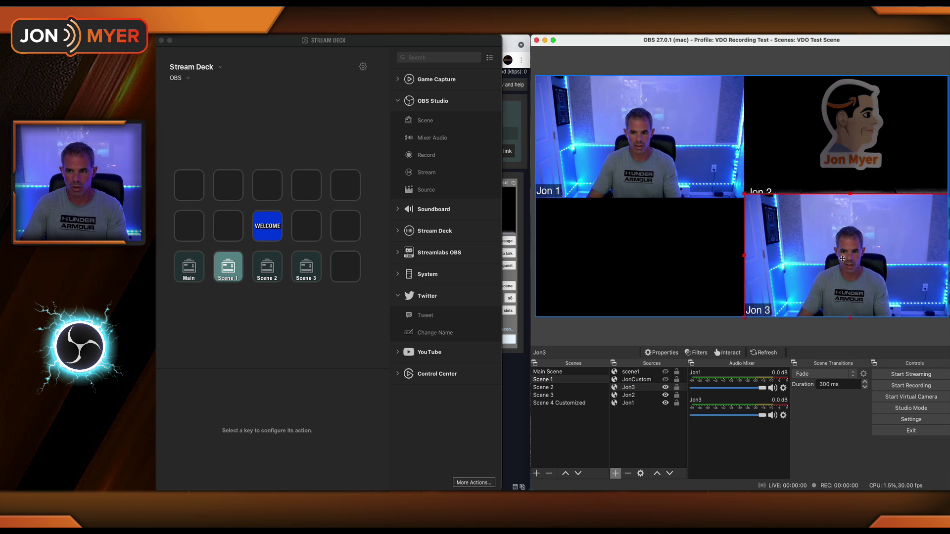
{"action": "left_click_drag", "start_coordinate": [947, 210], "coordinate": [844, 200]}
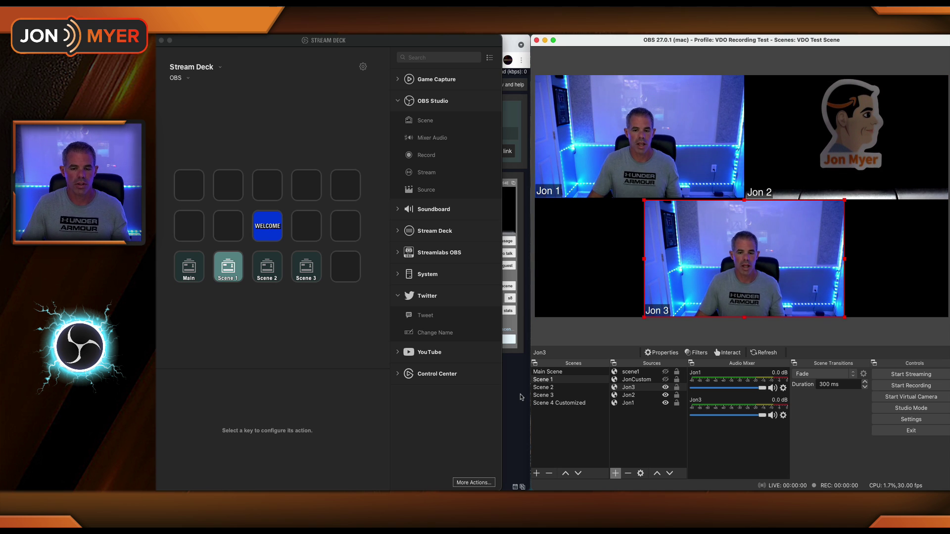
{"action": "left_click", "coordinate": [585, 388]}
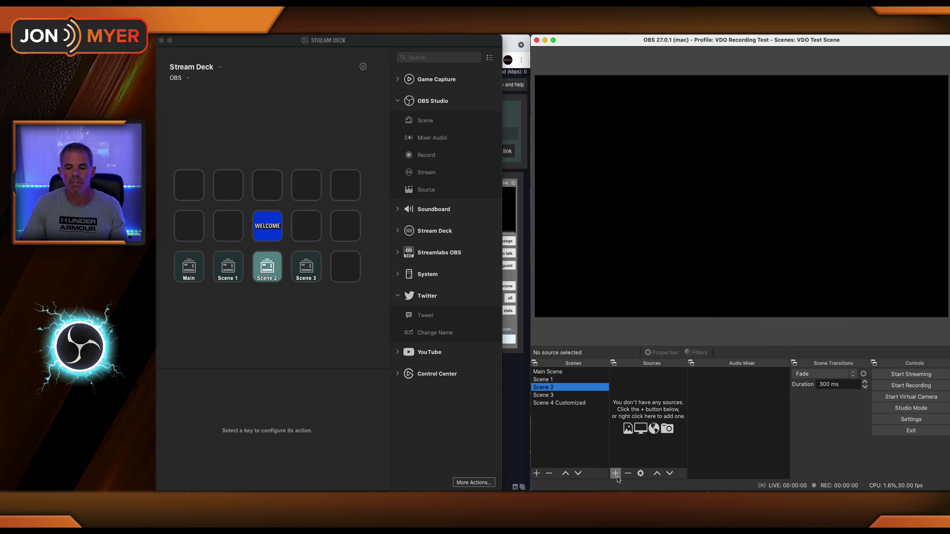
Step: Add a new browser source named scene2 to Scene 2
{"action": "left_click", "coordinate": [617, 476]}
{"action": "left_click", "coordinate": [643, 428]}
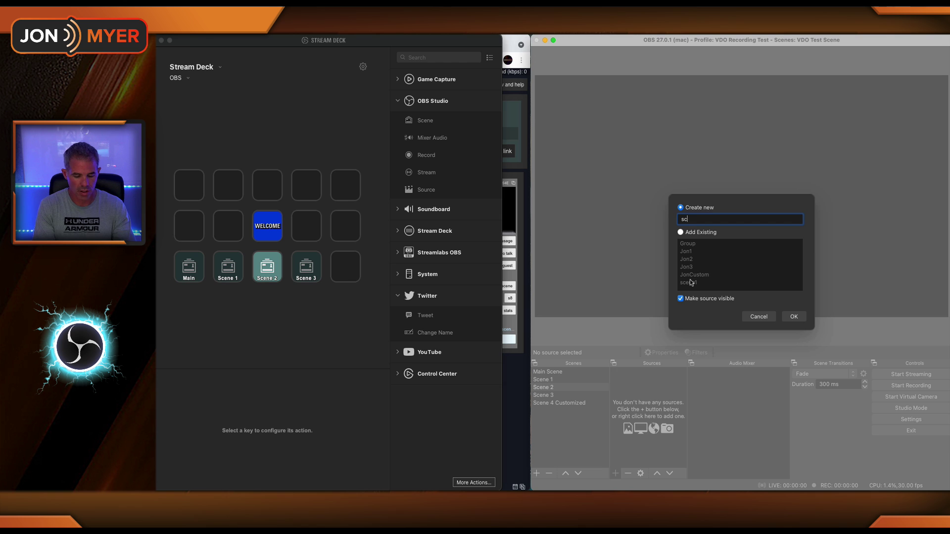
{"action": "type", "text": "scene2"}
{"action": "key", "text": "Return"}
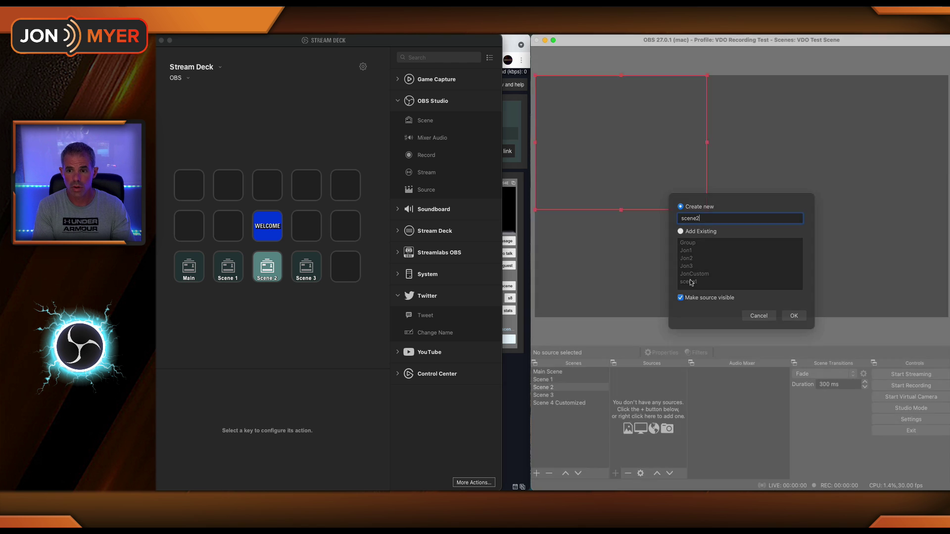
Step: Point scene2 at the room's scene=2 labelled link, sized 1920×1080, with audio controlled by OBS
{"action": "left_click", "coordinate": [521, 384]}
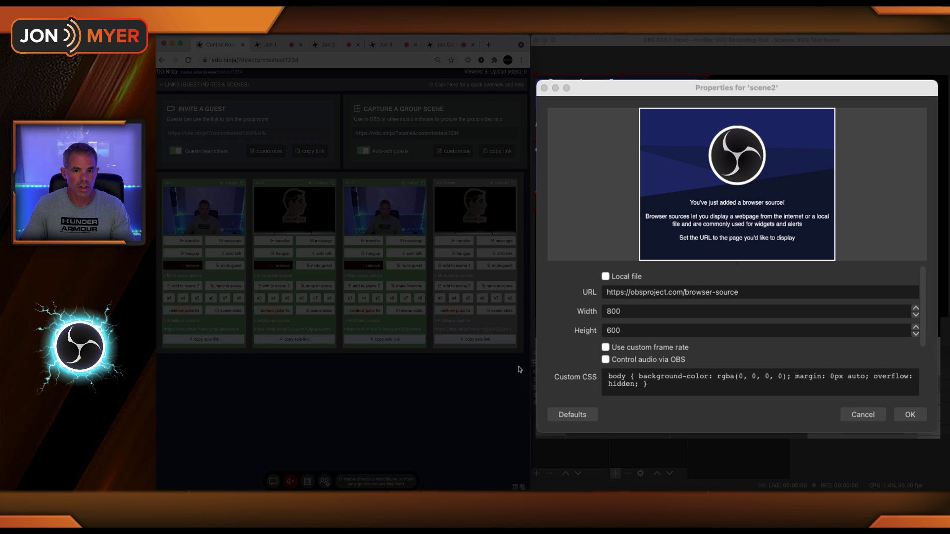
{"action": "left_click", "coordinate": [500, 155]}
{"action": "left_click", "coordinate": [747, 295]}
{"action": "key", "text": "super+a"}
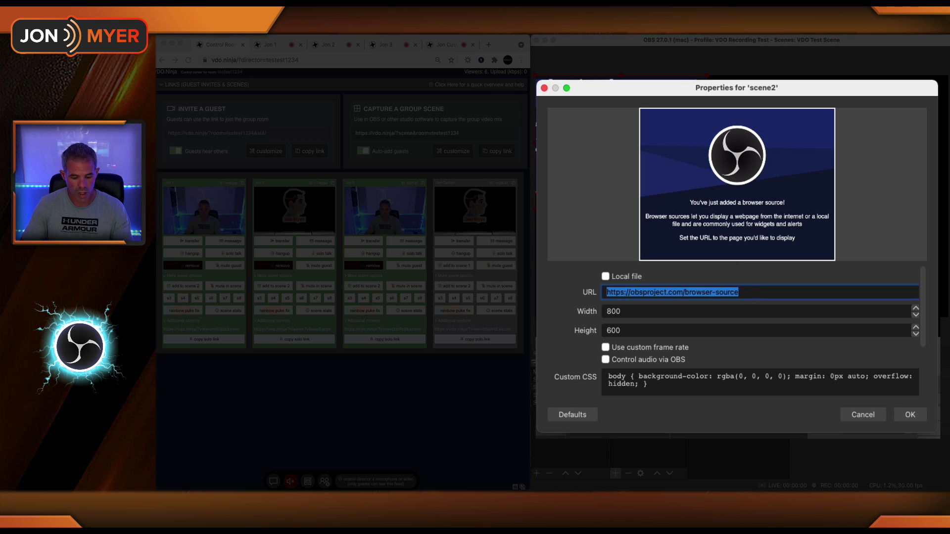
{"action": "key", "text": "super+v"}
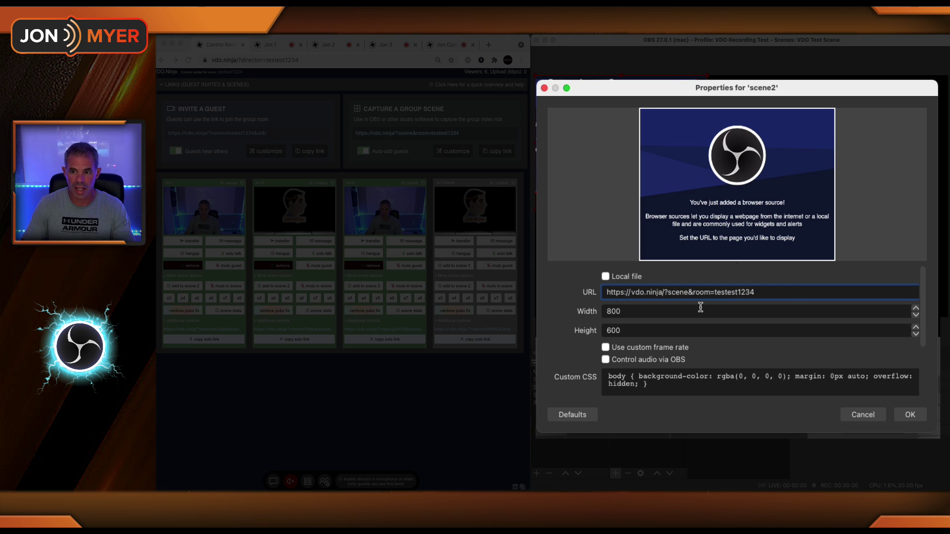
{"action": "type", "text": "=2"}
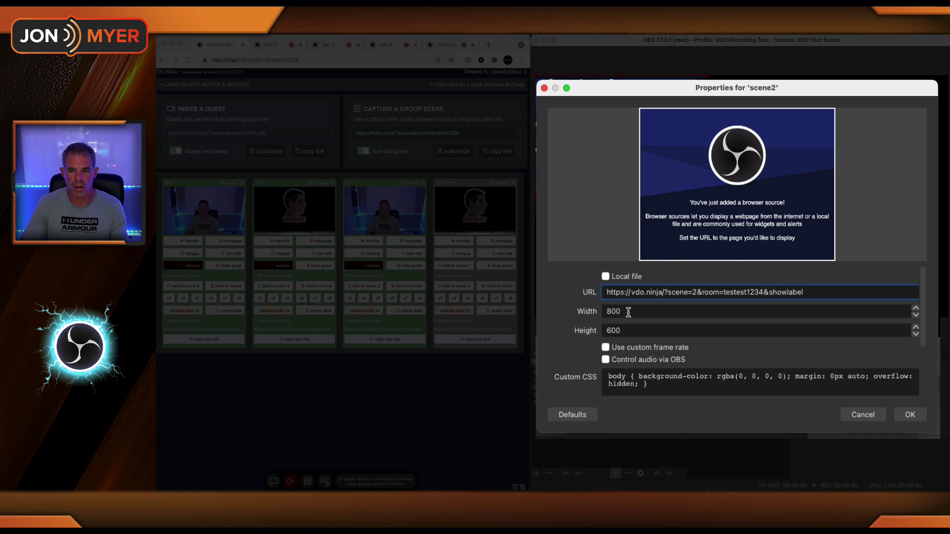
{"action": "key", "text": "Tab"}
{"action": "type", "text": "1920"}
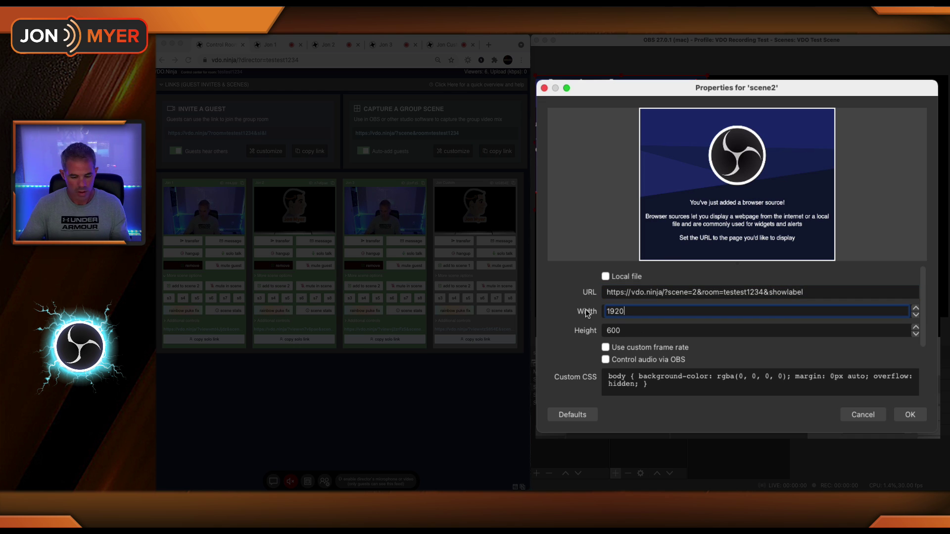
{"action": "key", "text": "Tab"}
{"action": "type", "text": "108"}
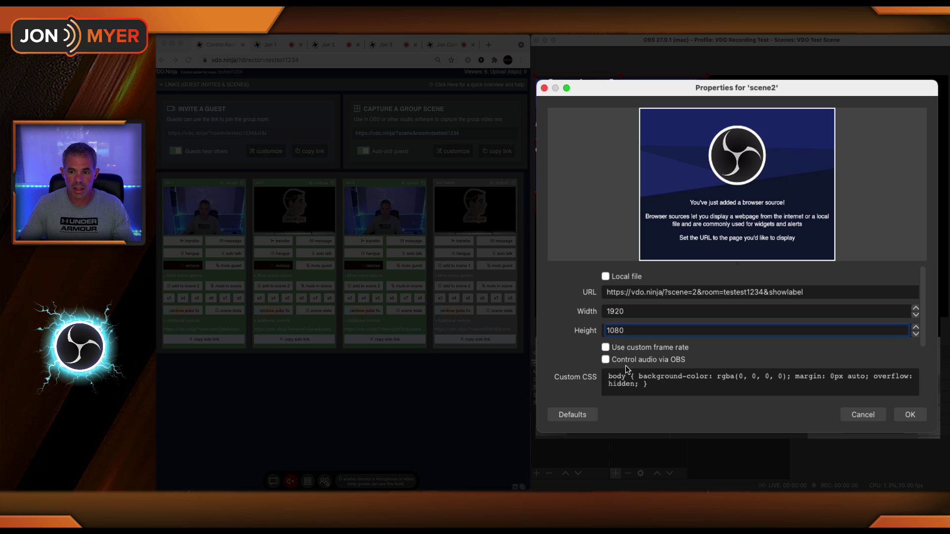
{"action": "left_click", "coordinate": [636, 366]}
{"action": "left_click", "coordinate": [910, 415]}
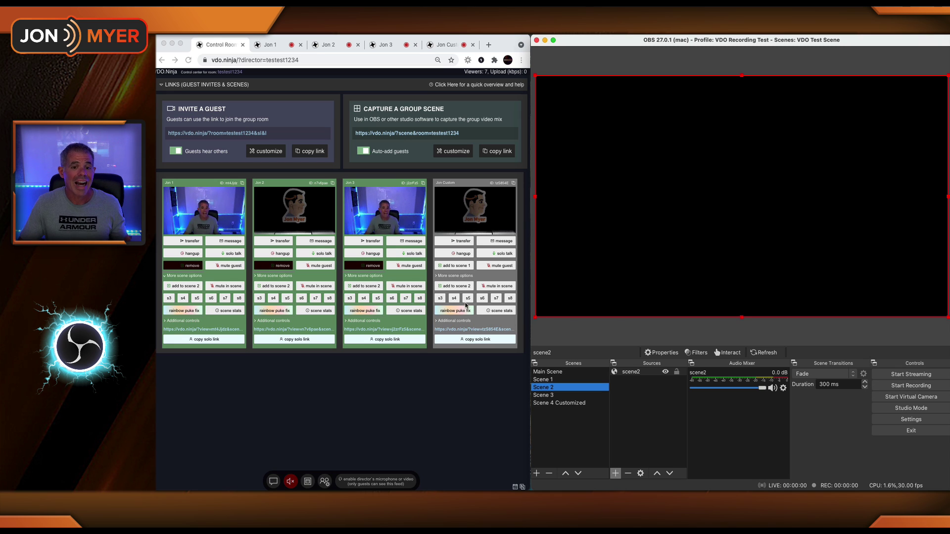
Step: Put the custom-labelled guest and the first guest into scene 2, adding then removing the third guest
{"action": "left_click", "coordinate": [458, 288]}
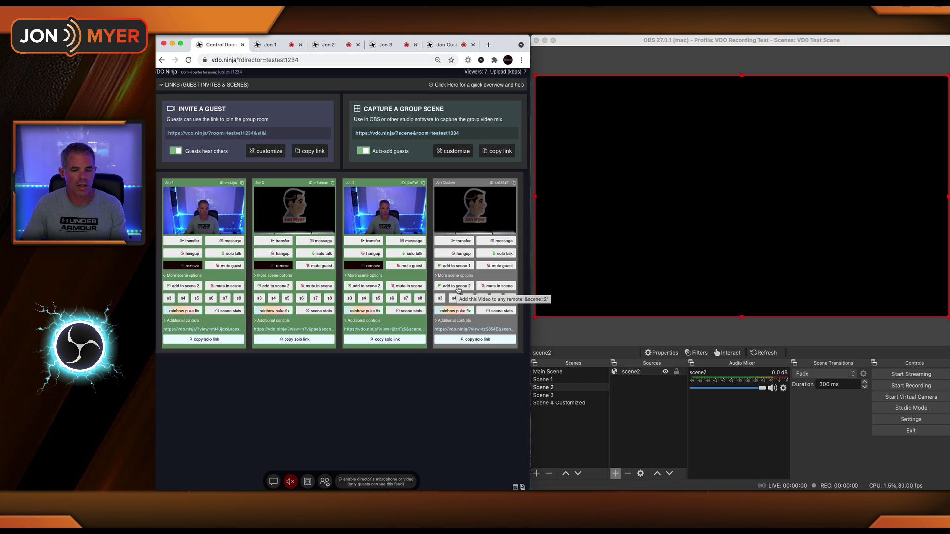
{"action": "left_click", "coordinate": [458, 288]}
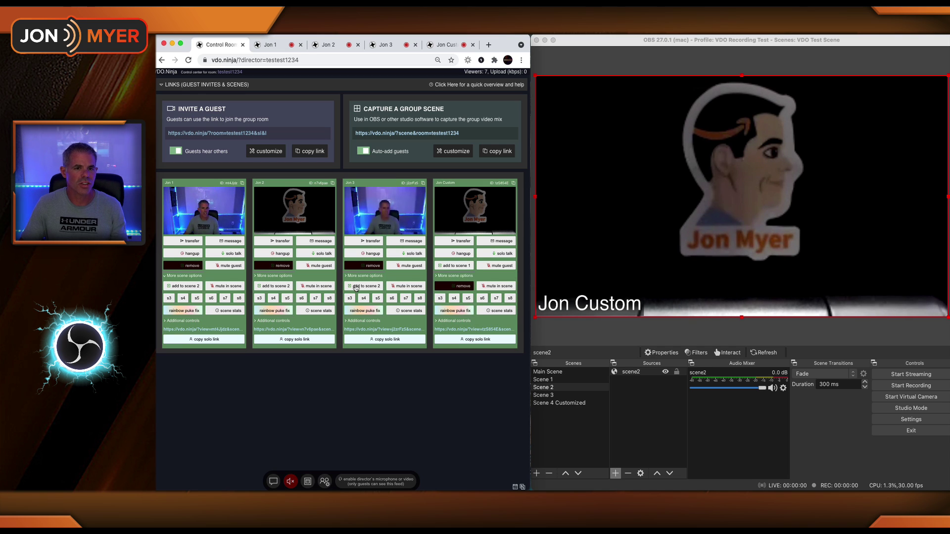
{"action": "left_click", "coordinate": [356, 287]}
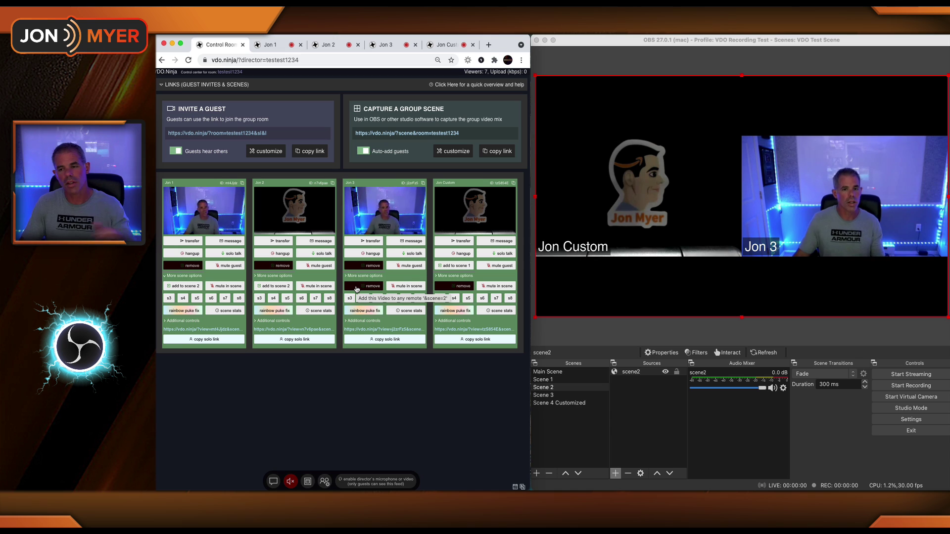
{"action": "left_click", "coordinate": [356, 289]}
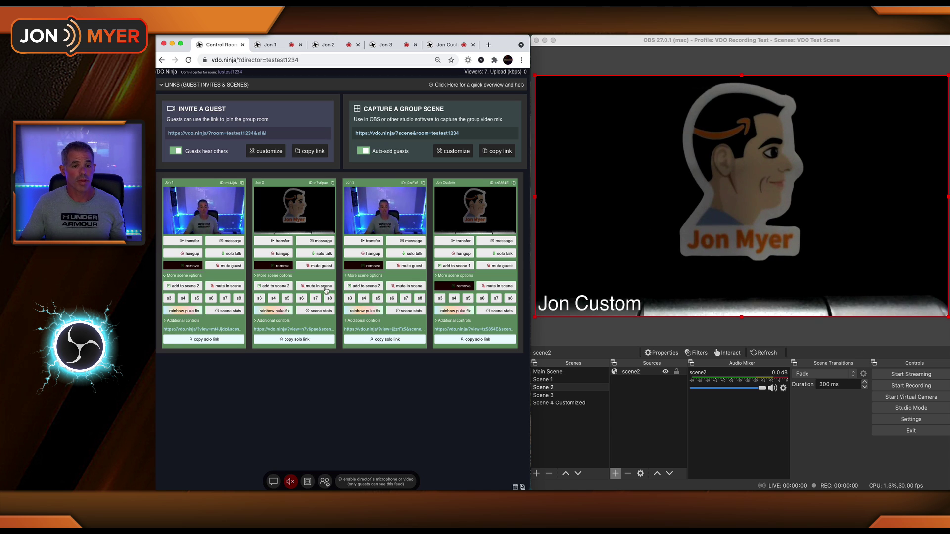
{"action": "left_click", "coordinate": [199, 286]}
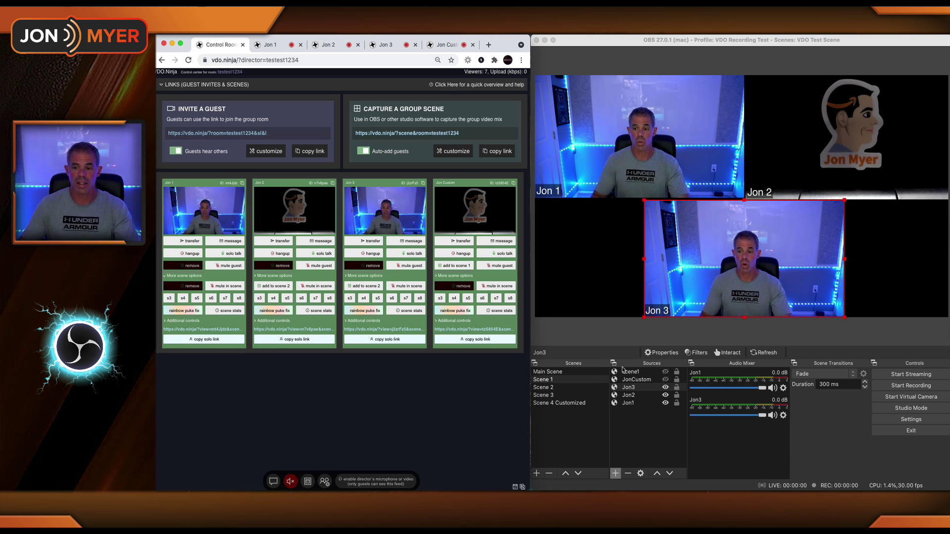
Step: Unhide the scene1 grid source in Scene 1 and compare it against Scene 2
{"action": "left_click", "coordinate": [665, 372]}
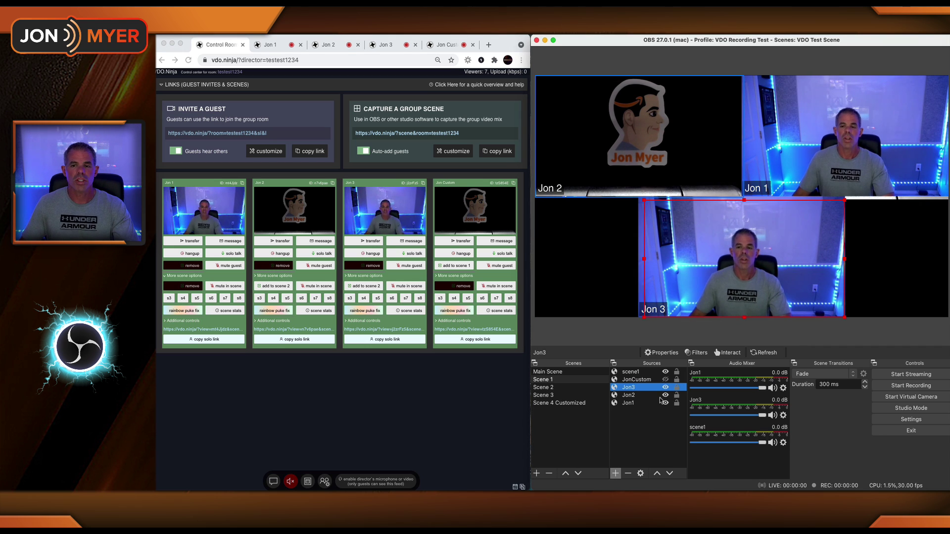
{"action": "key", "text": "2"}
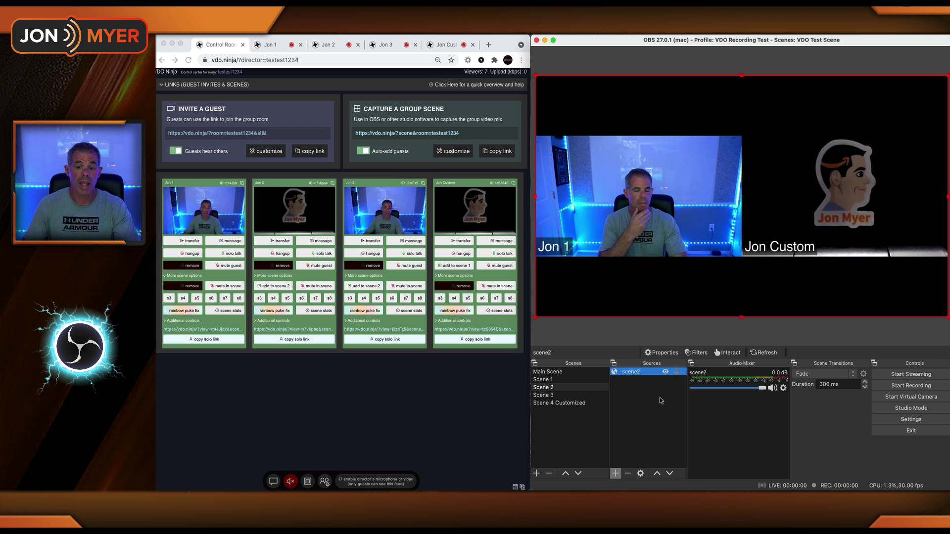
{"action": "left_click", "coordinate": [559, 380]}
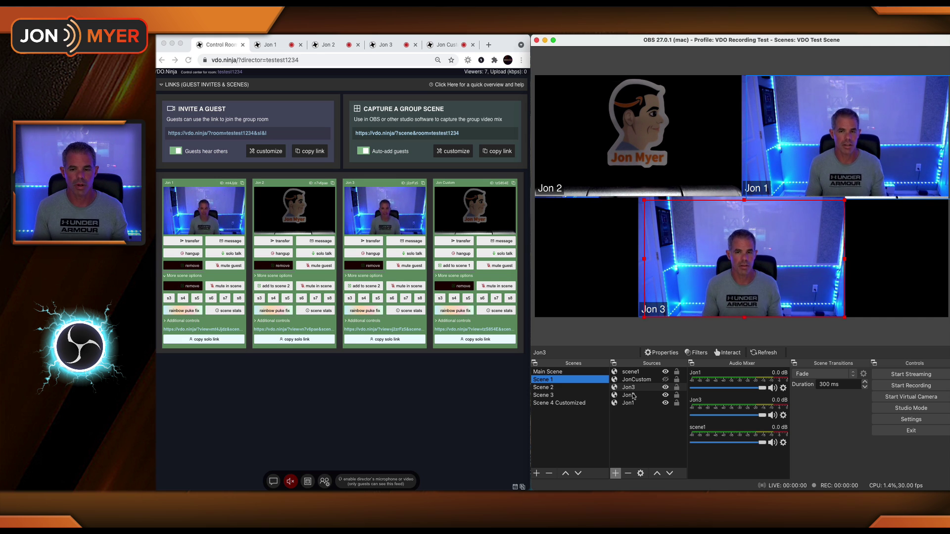
Step: Copy the group scene link and add the custom guest's existing browser source to Scene 4 Customized
{"action": "left_click", "coordinate": [567, 403]}
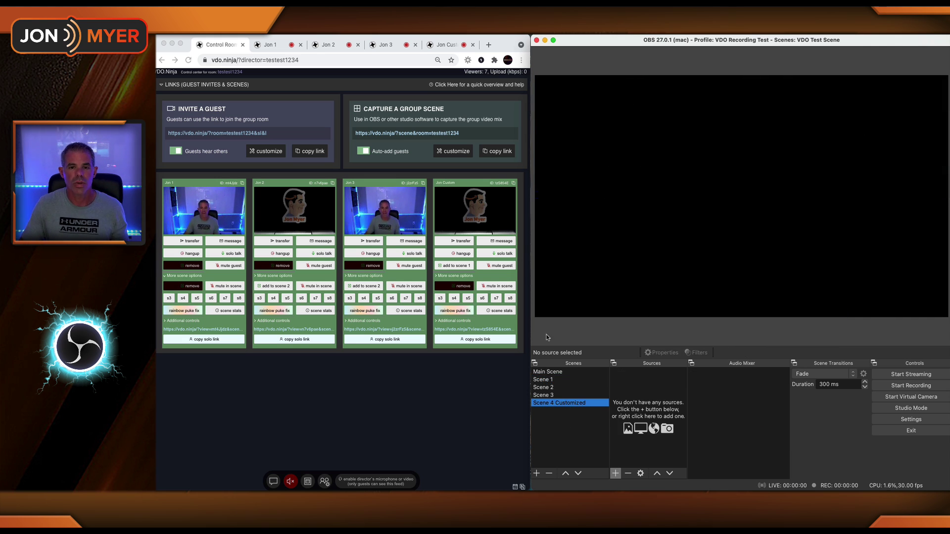
{"action": "left_click", "coordinate": [499, 153]}
{"action": "left_click", "coordinate": [500, 152]}
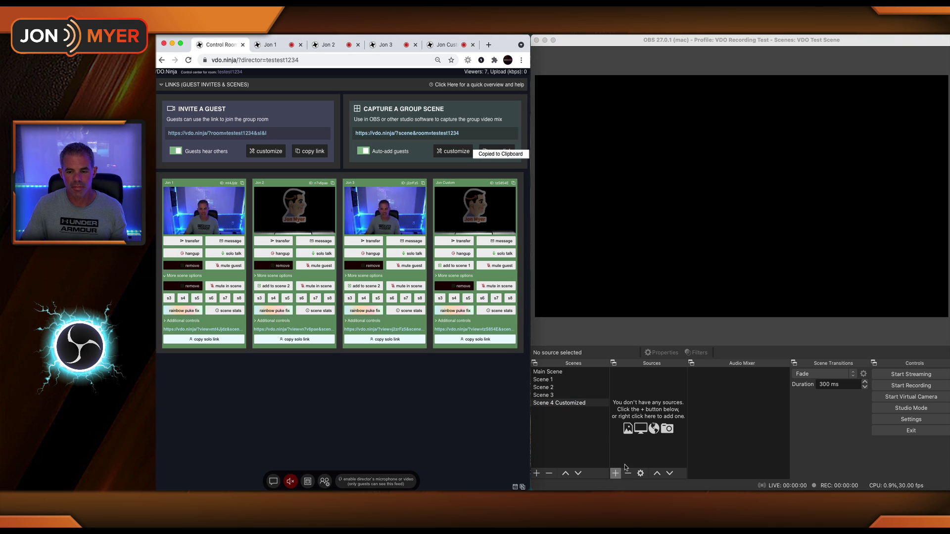
{"action": "left_click", "coordinate": [615, 473]}
{"action": "left_click", "coordinate": [644, 369]}
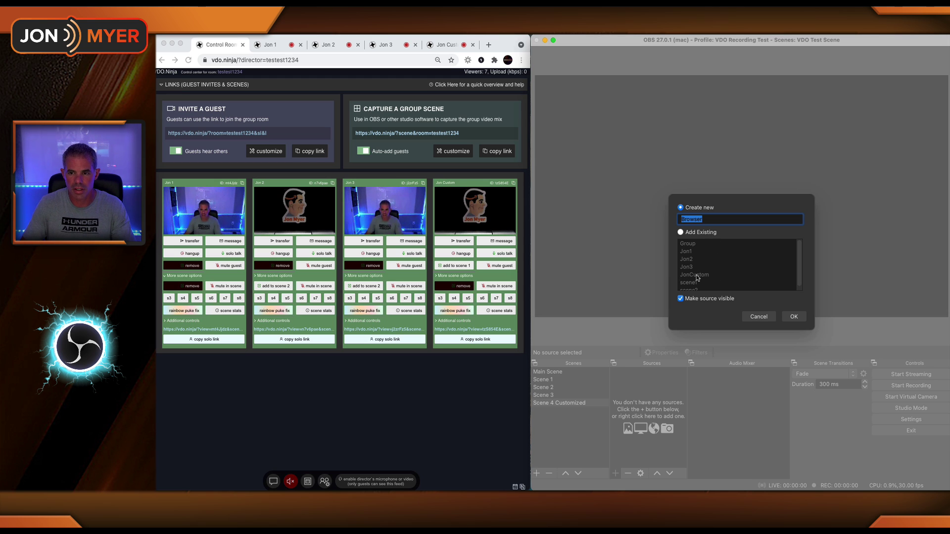
{"action": "left_click", "coordinate": [757, 317]}
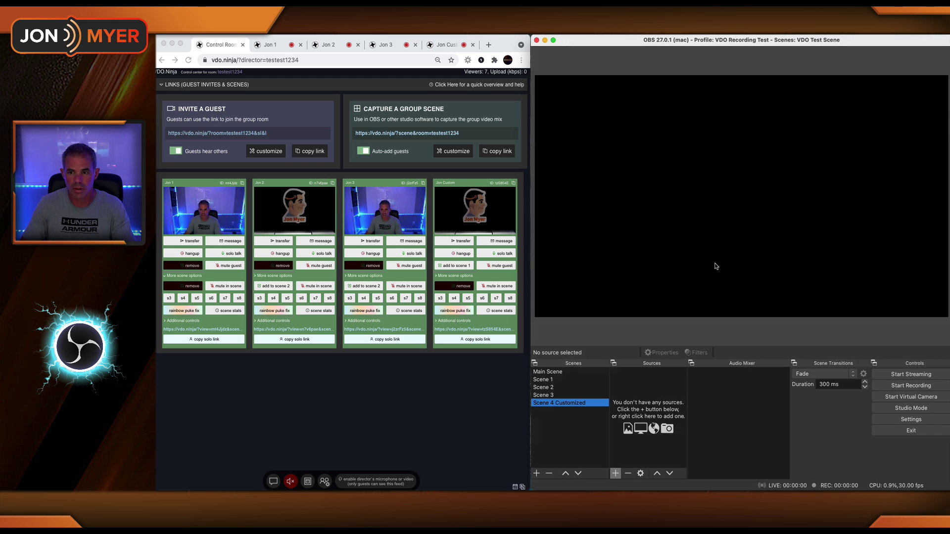
{"action": "left_click", "coordinate": [614, 474]}
{"action": "left_click", "coordinate": [639, 372]}
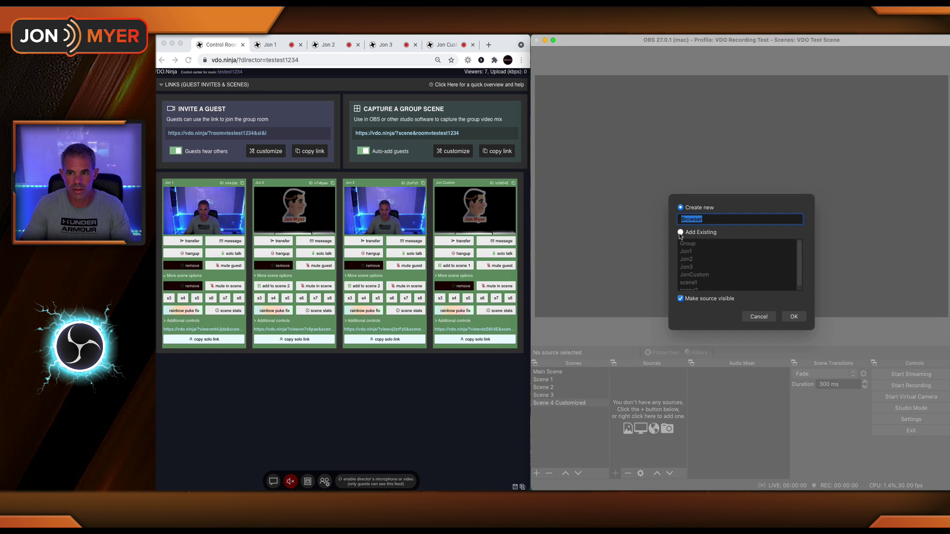
{"action": "left_click", "coordinate": [680, 233]}
{"action": "left_click", "coordinate": [693, 276]}
{"action": "left_click", "coordinate": [793, 317]}
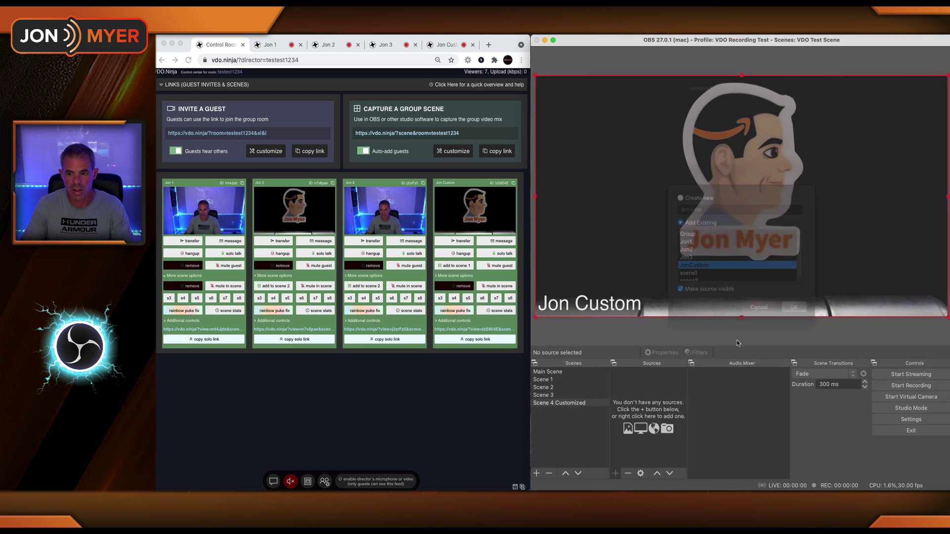
Step: Replace that source's URL with the group scene link set to the custom jontest scene
{"action": "double_click", "coordinate": [756, 280]}
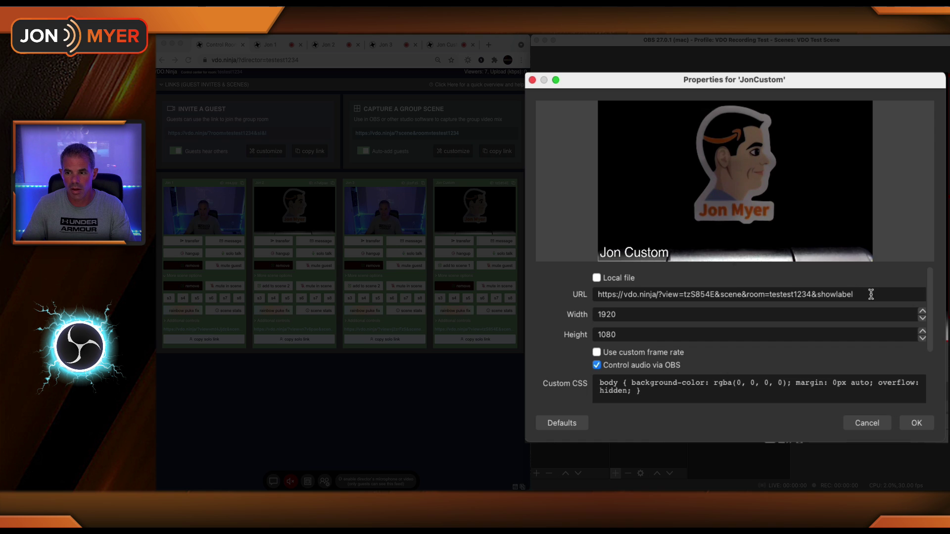
{"action": "left_click_drag", "start_coordinate": [871, 294], "coordinate": [485, 283]}
{"action": "key", "text": "super+v"}
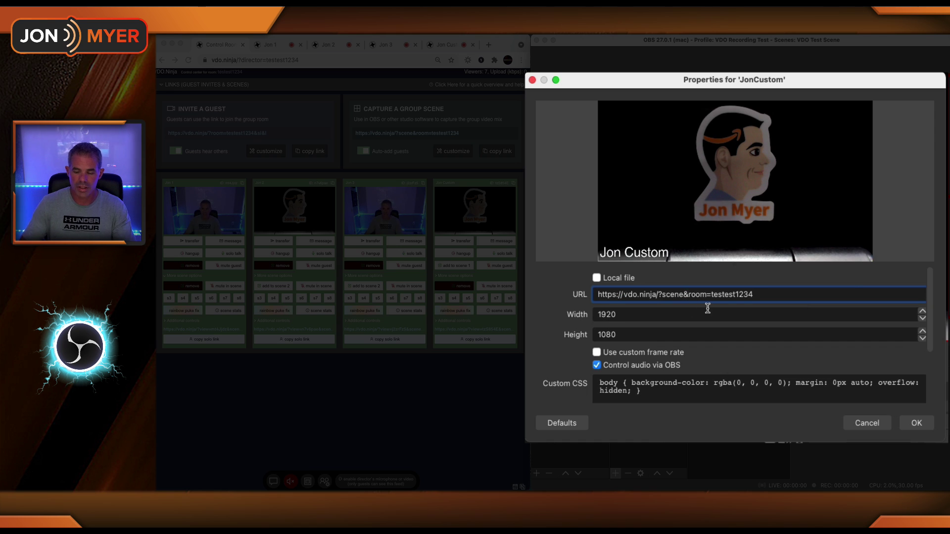
{"action": "type", "text": "="}
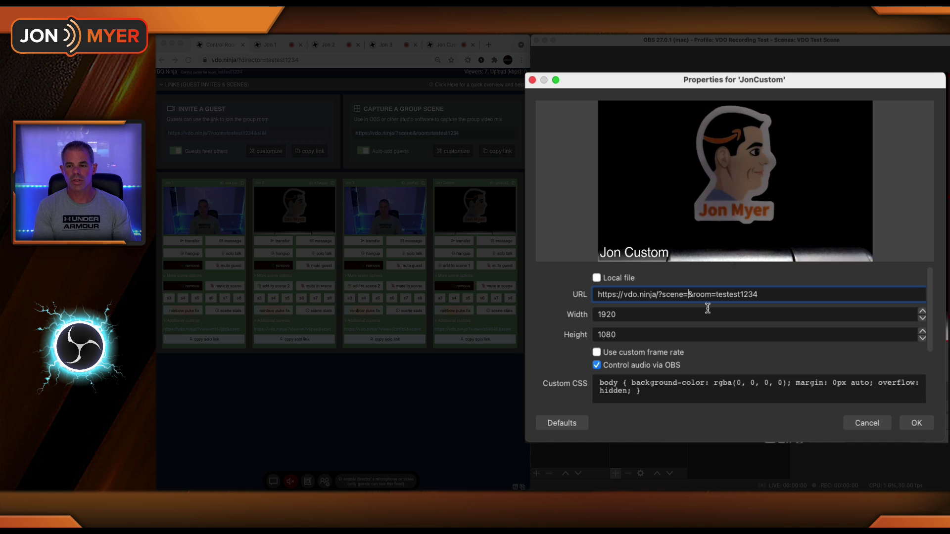
{"action": "type", "text": "j"}
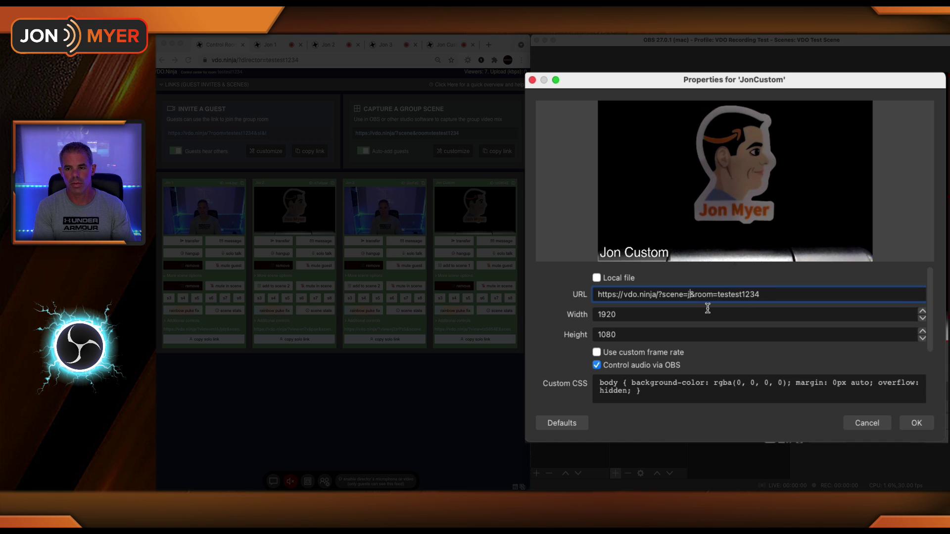
{"action": "type", "text": "ontestsour"}
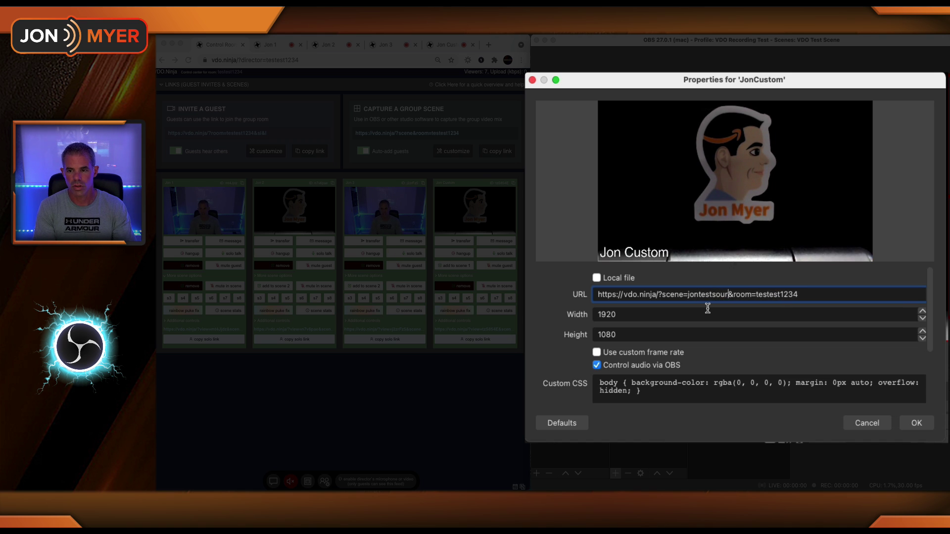
{"action": "key", "text": "Return"}
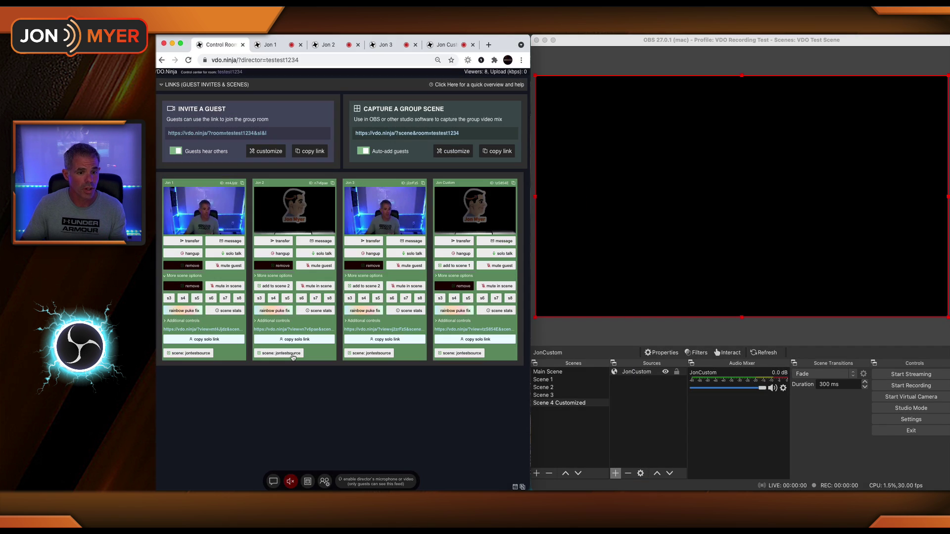
Step: Add the second guest, the custom-labelled guest and the third guest to the custom jontestsource scene
{"action": "left_click", "coordinate": [293, 355]}
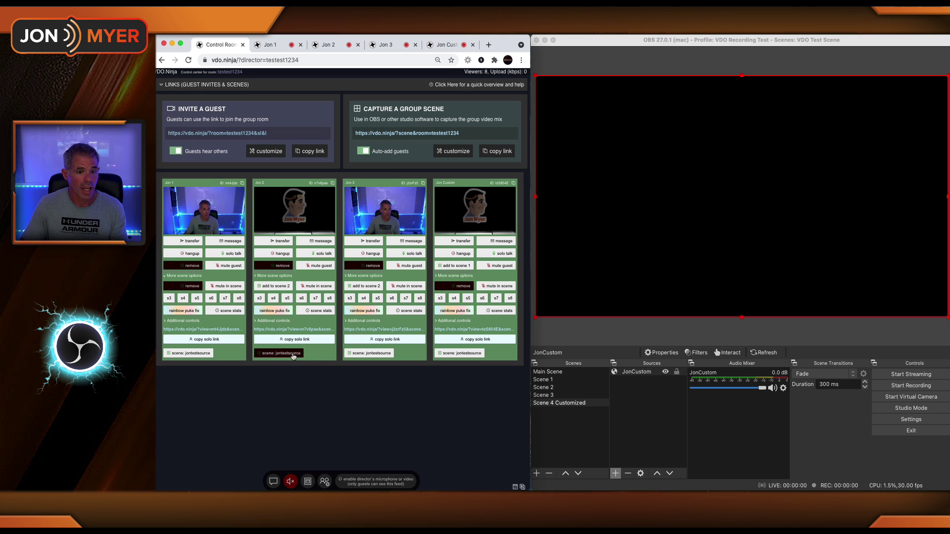
{"action": "left_click", "coordinate": [462, 354]}
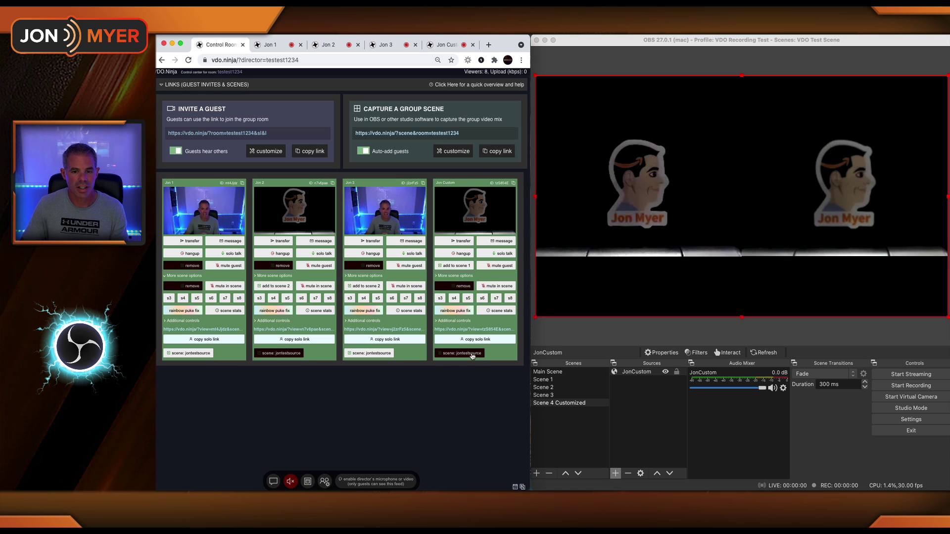
{"action": "left_click", "coordinate": [371, 353]}
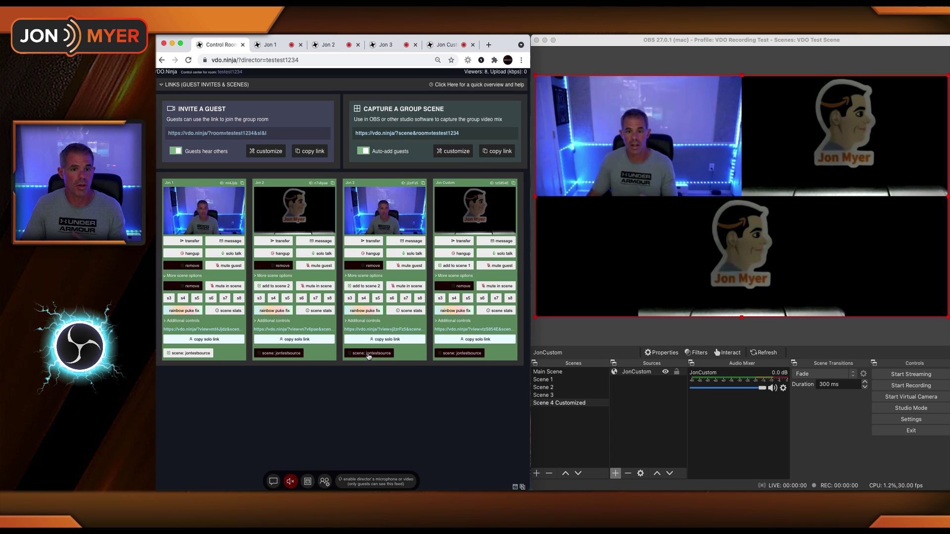